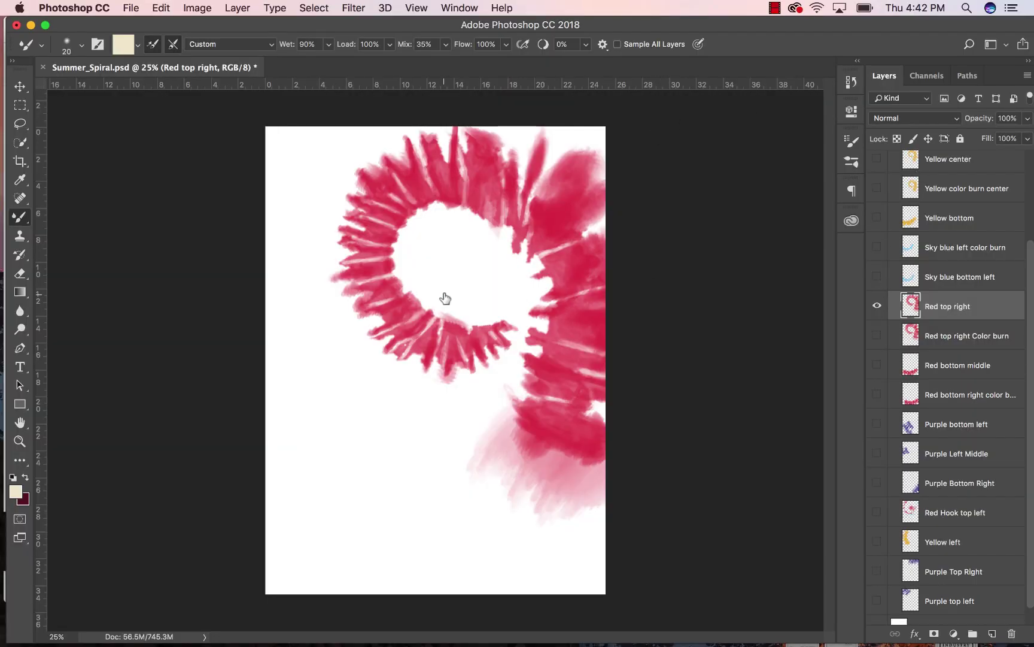
key("v")
mouse_move(445, 193)
left_mouse_down()
mouse_move(400, 182)
mouse_move(395, 204)
mouse_move(351, 193)
mouse_move(379, 229)
mouse_move(375, 202)
left_mouse_up()
key("super+z")
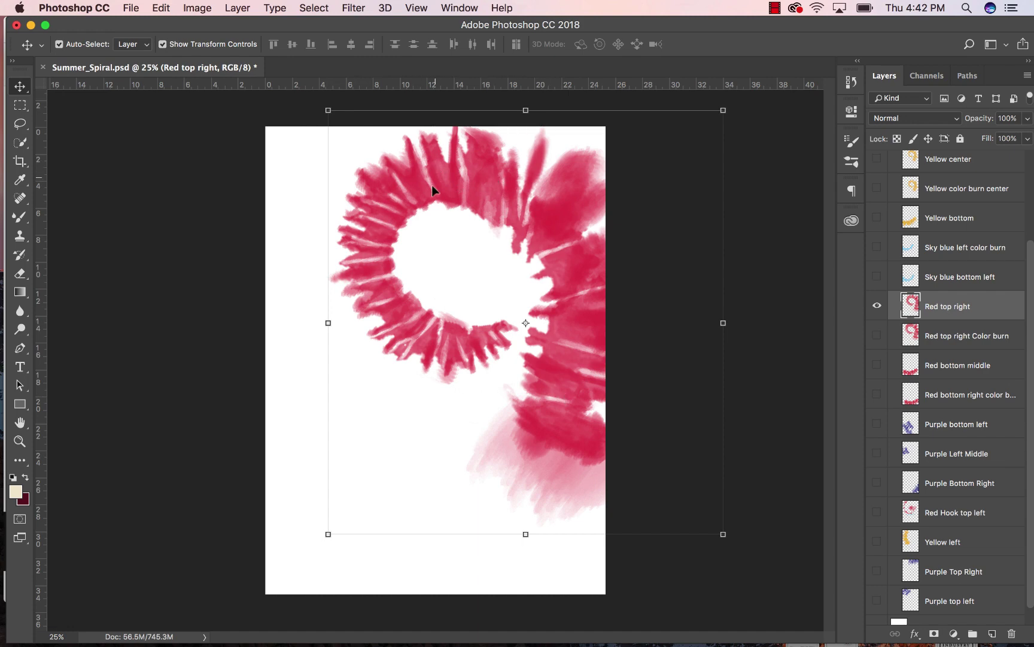
left_click_drag(432, 180, 469, 270)
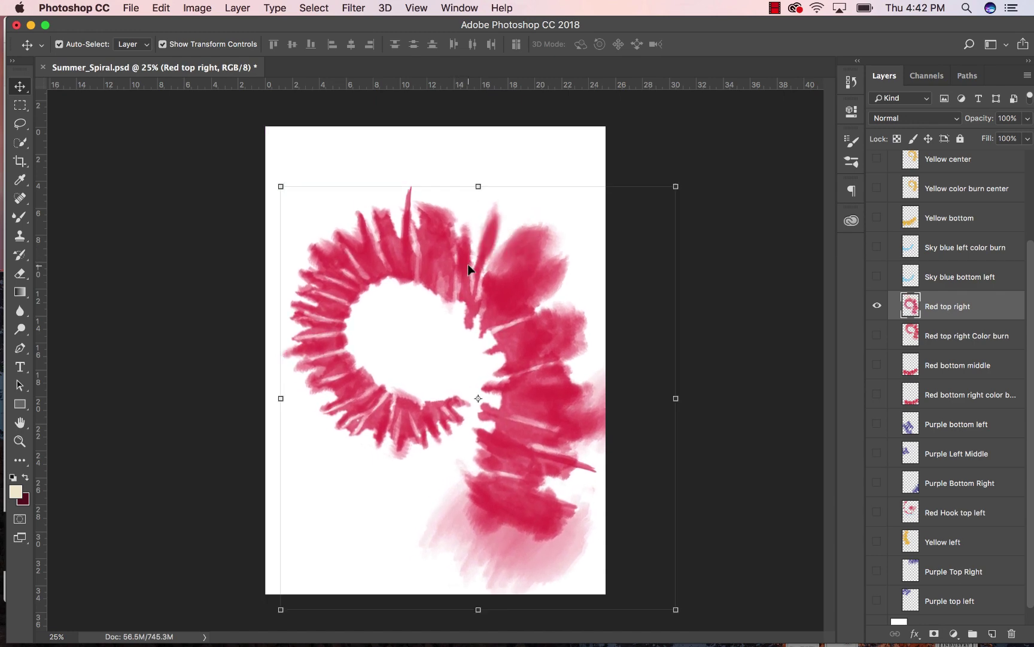
key("super+z")
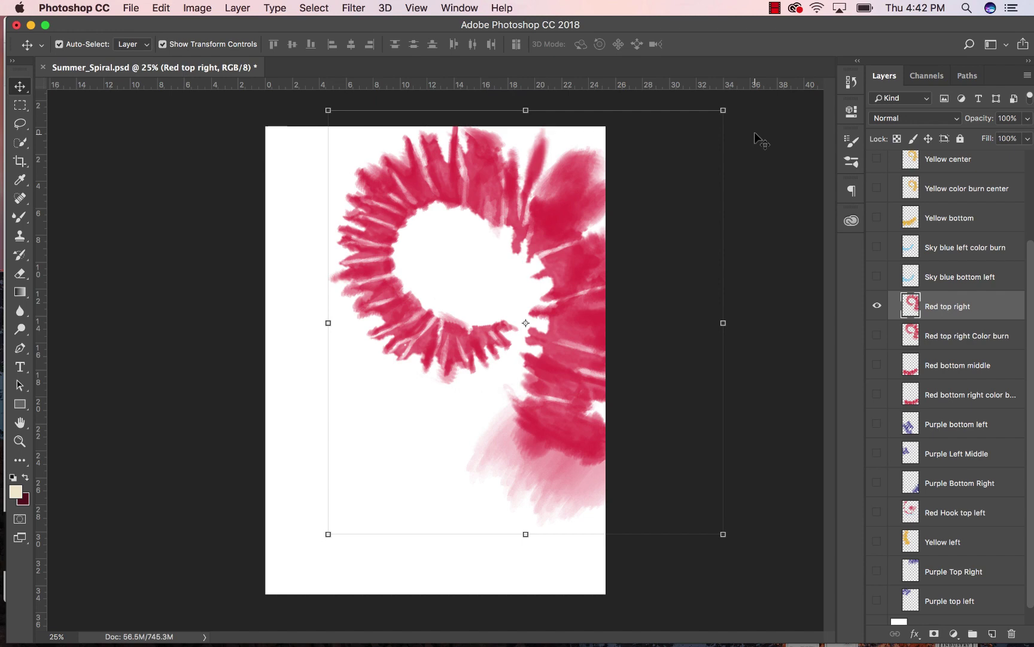
Step: Pick the RIGHT DIAGONAL TEETH brush preset at 2432 px and make Red top right the active layer
left_click(754, 132)
left_click(851, 161)
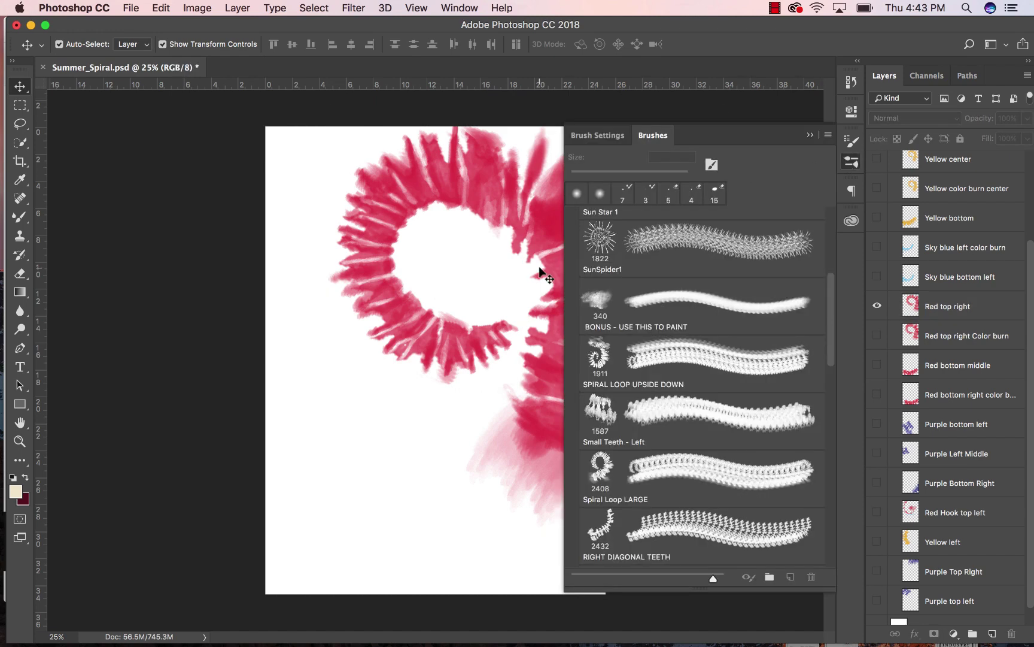
scroll(664, 373, "down", 10)
scroll(665, 373, "down", 2)
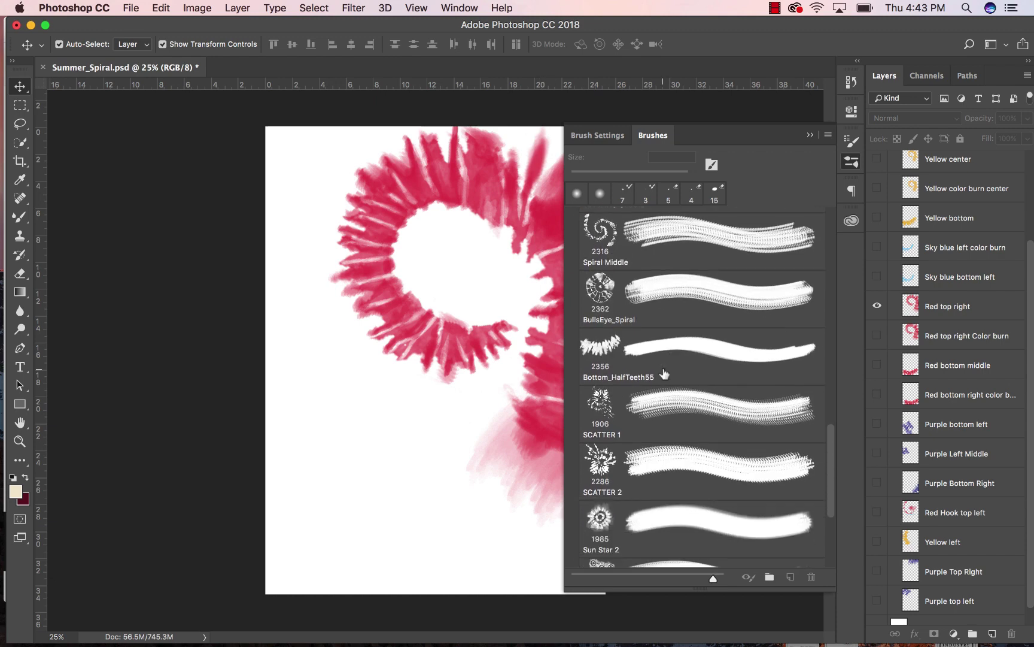
scroll(664, 372, "up", 12)
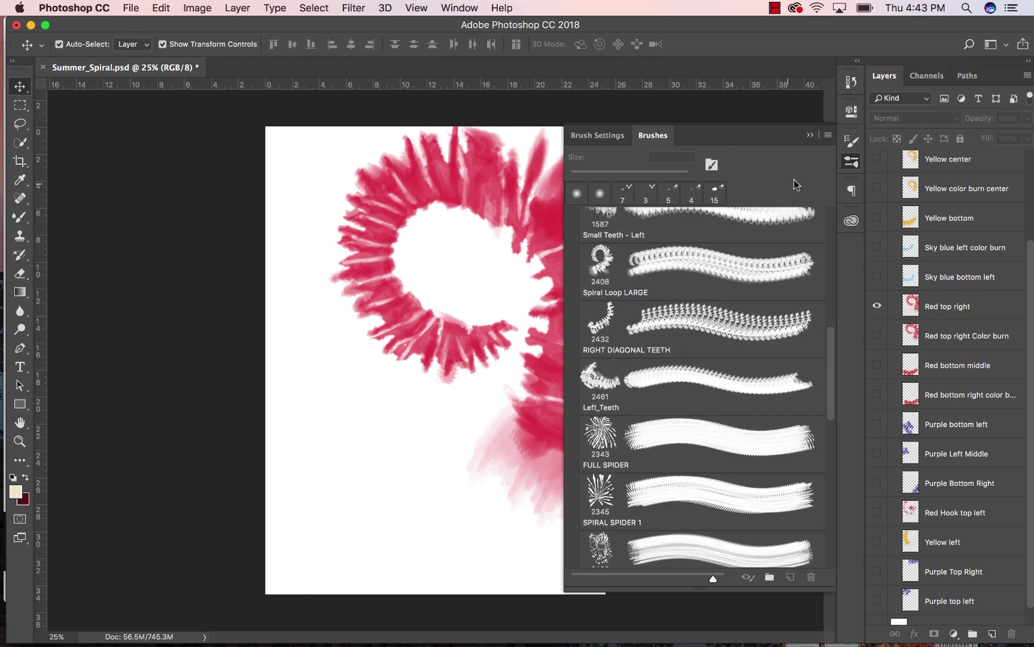
left_click(602, 272)
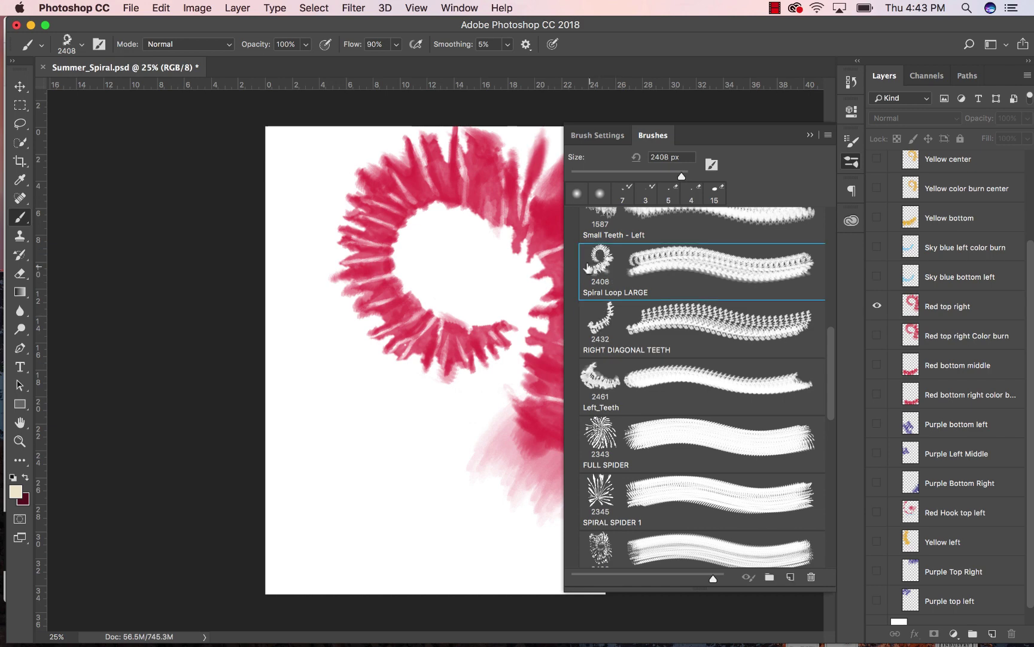
key("super")
left_click(943, 303)
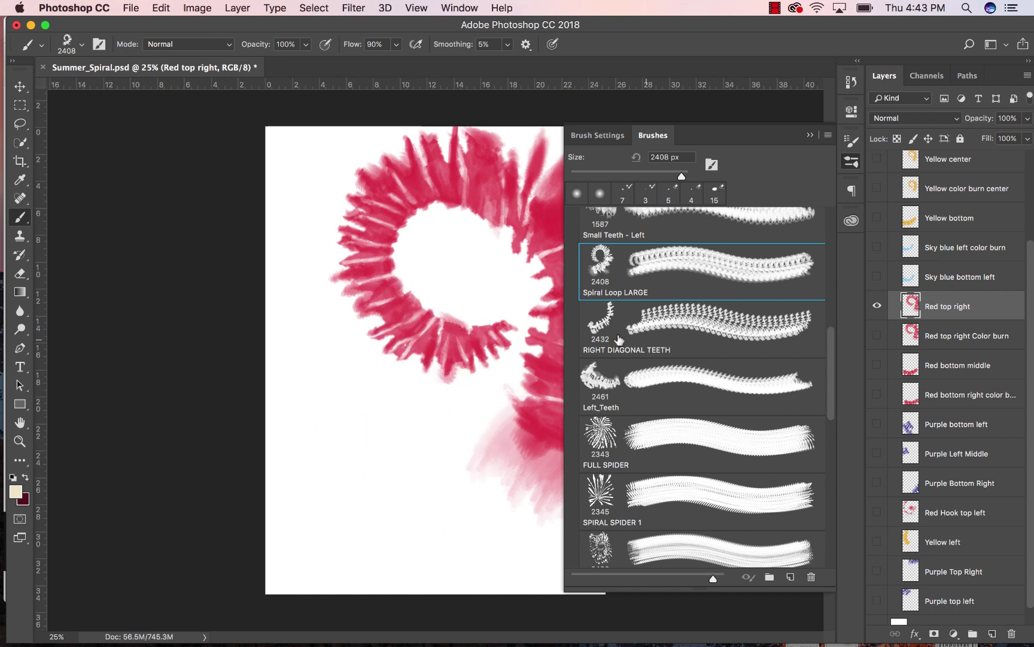
left_click(599, 325)
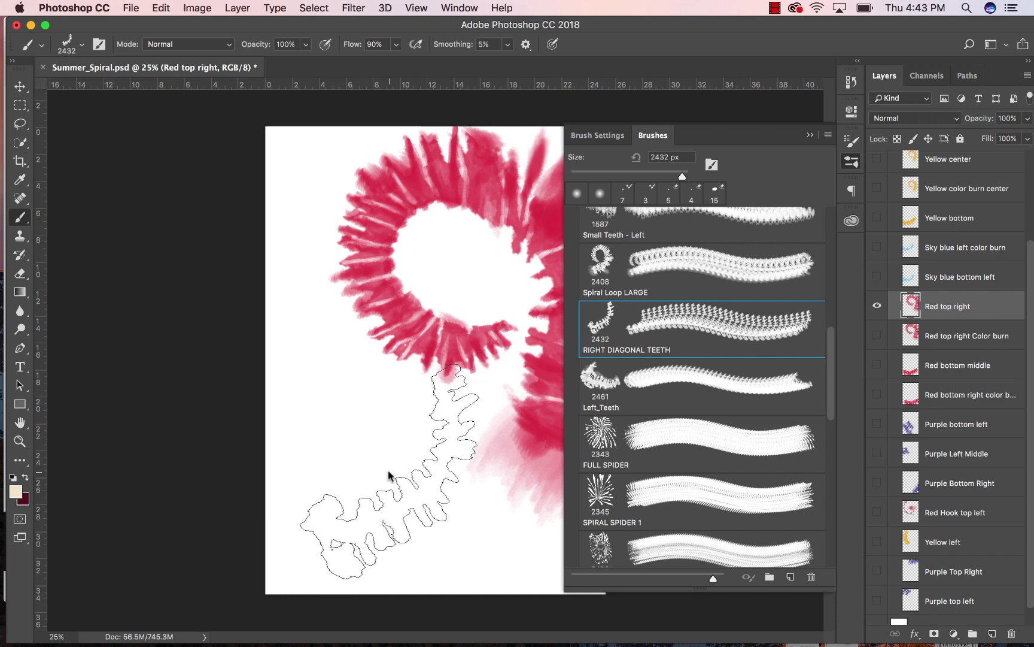
Step: On a new Layer 4 with default black, stamp a teeth stroke and move it onto the red spiral
key("super+shift+alt+n")
key("d")
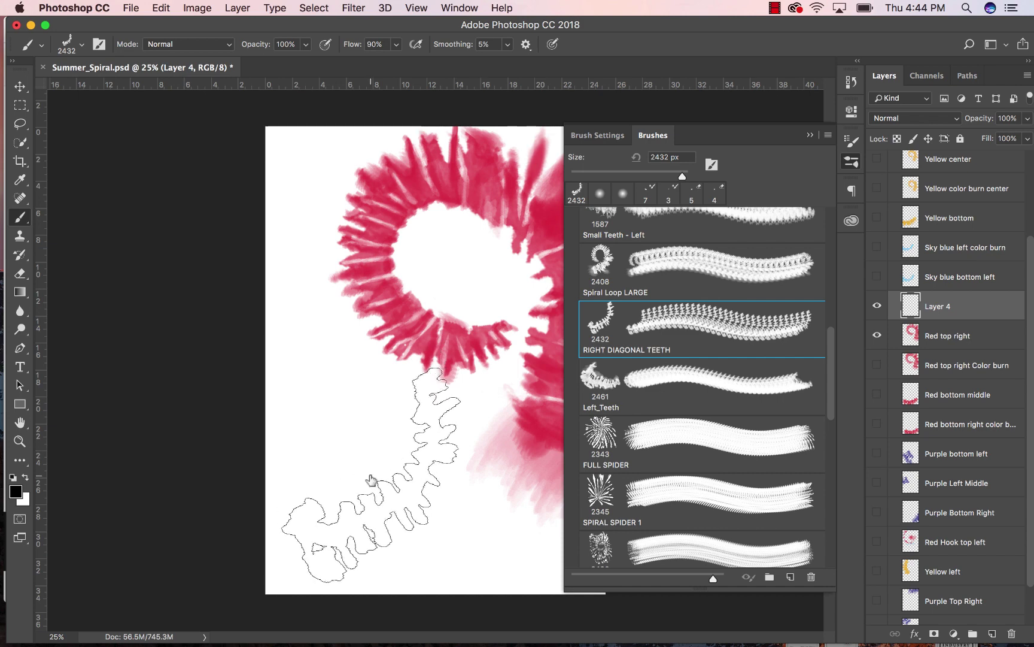
left_click(370, 479)
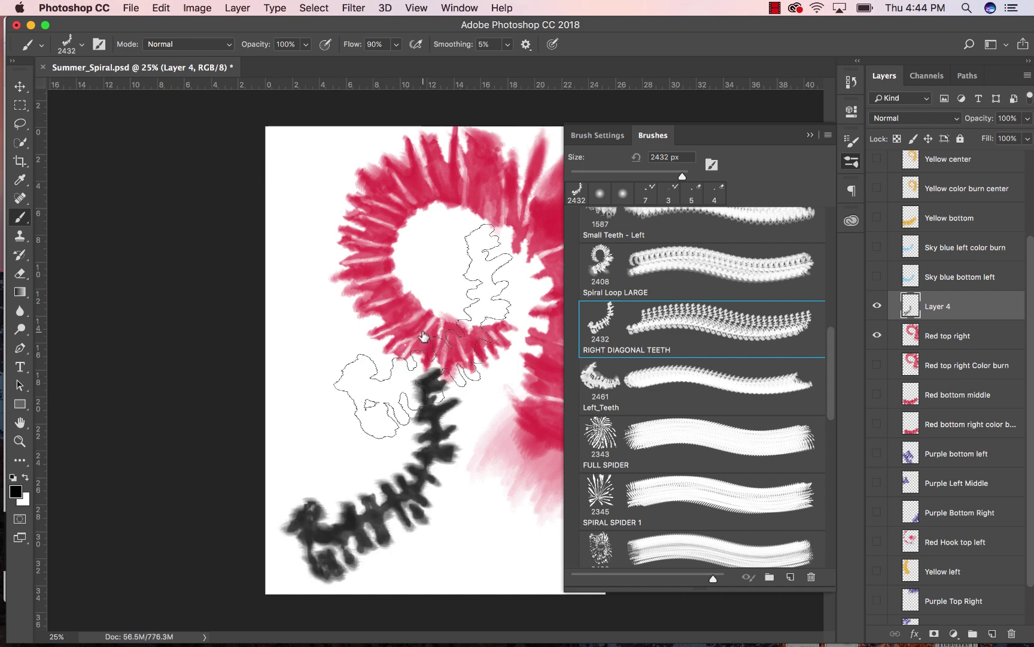
key("v")
mouse_move(376, 482)
left_mouse_down()
mouse_move(443, 446)
mouse_move(490, 490)
mouse_move(461, 455)
mouse_move(413, 479)
mouse_move(400, 511)
left_mouse_up()
Step: Rotate the black stroke to about 79°, enlarge it about 128%, commit, then hide Layer 4
left_click(656, 137)
key("ctrl+t")
mouse_move(517, 358)
left_mouse_down()
mouse_move(519, 489)
mouse_move(482, 564)
mouse_move(515, 497)
mouse_move(461, 450)
mouse_move(504, 421)
mouse_move(510, 337)
left_mouse_up()
left_click_drag(577, 297, 605, 329)
left_click_drag(267, 363, 216, 340)
left_click_drag(590, 282, 614, 329)
left_click_drag(415, 444, 415, 422)
left_click_drag(572, 335, 594, 372)
left_click_drag(547, 428, 491, 390)
key("Return")
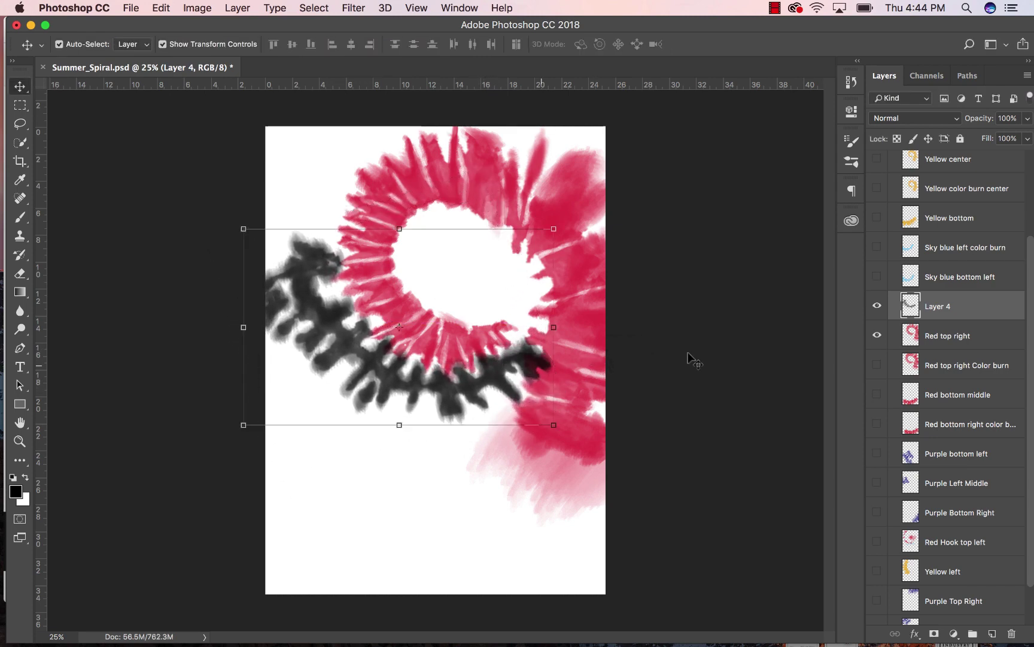
left_click(877, 308)
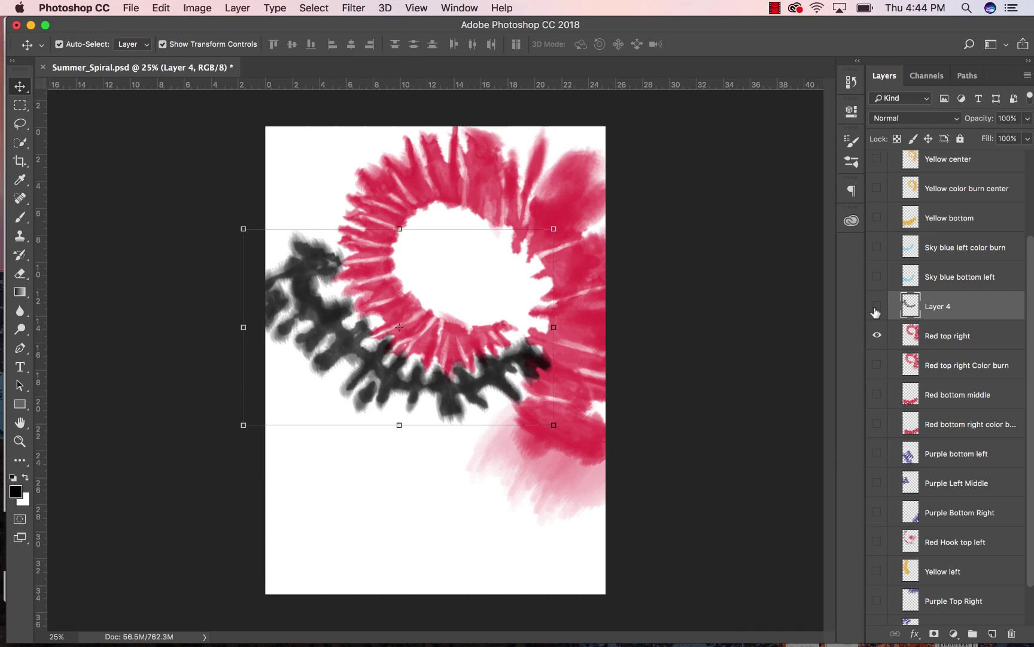
Step: Show Red top right Color burn (blend mode unchanged) and Red bottom middle, adding red teeth along the bottom
left_click(937, 340)
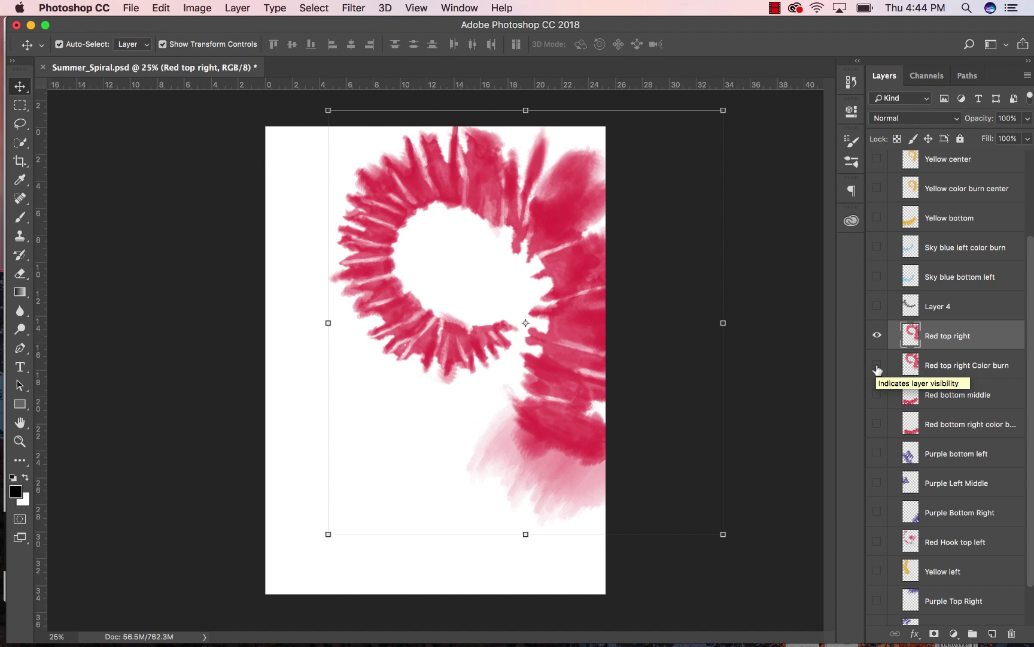
left_click(877, 370)
left_click(932, 365)
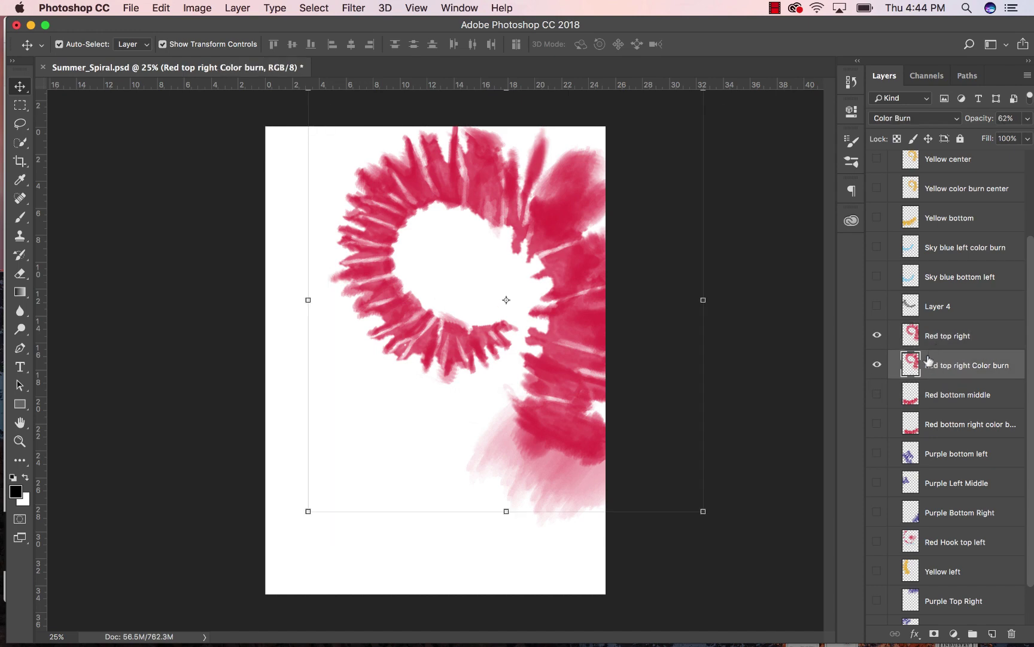
left_click(919, 122)
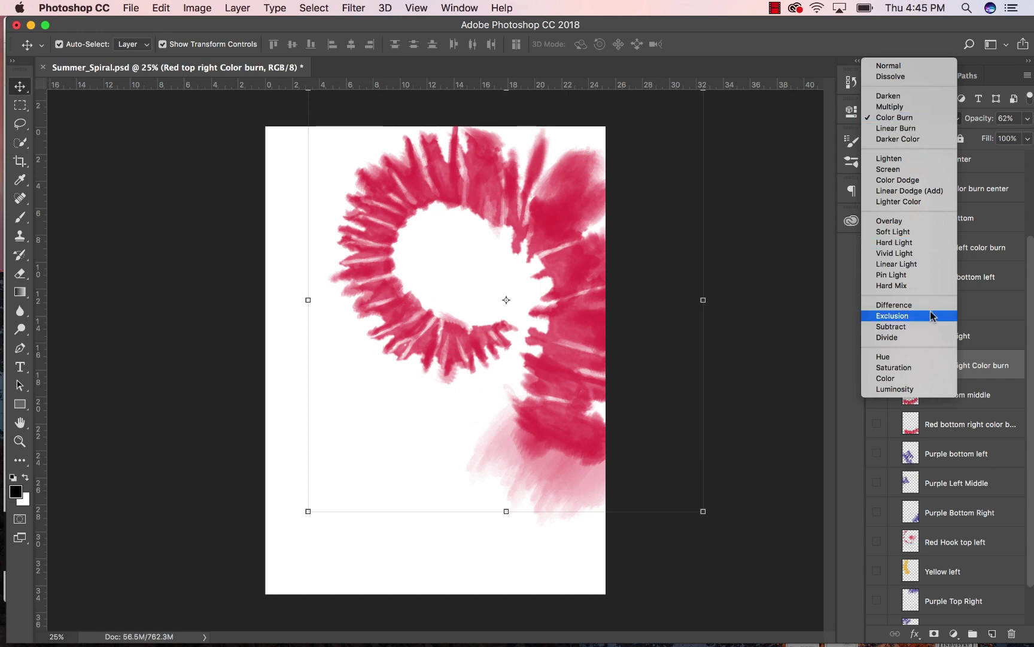
left_click(990, 330)
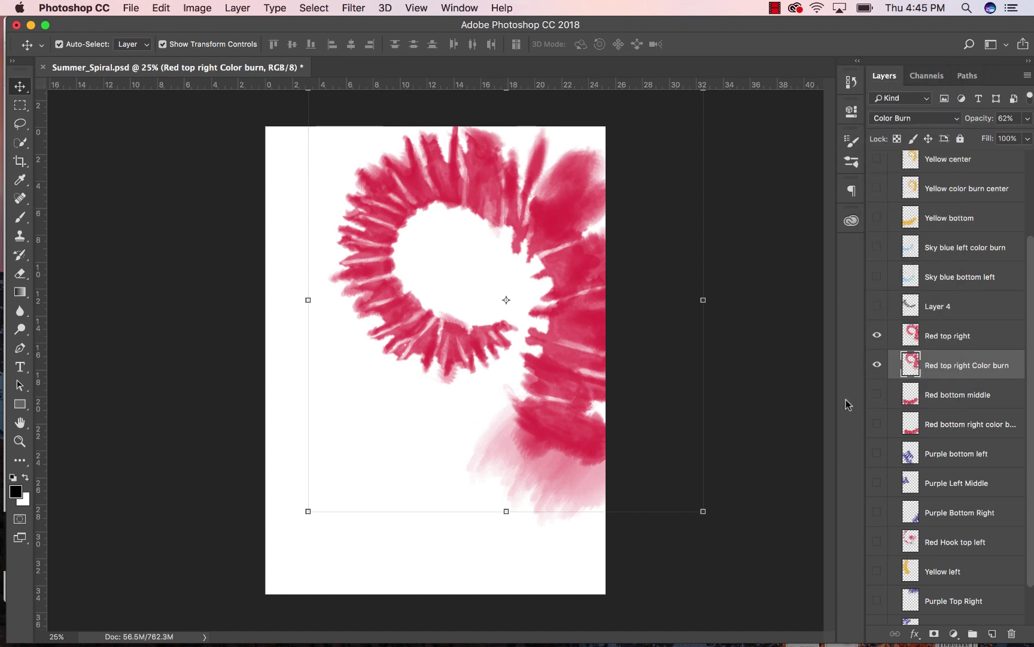
left_click(876, 395)
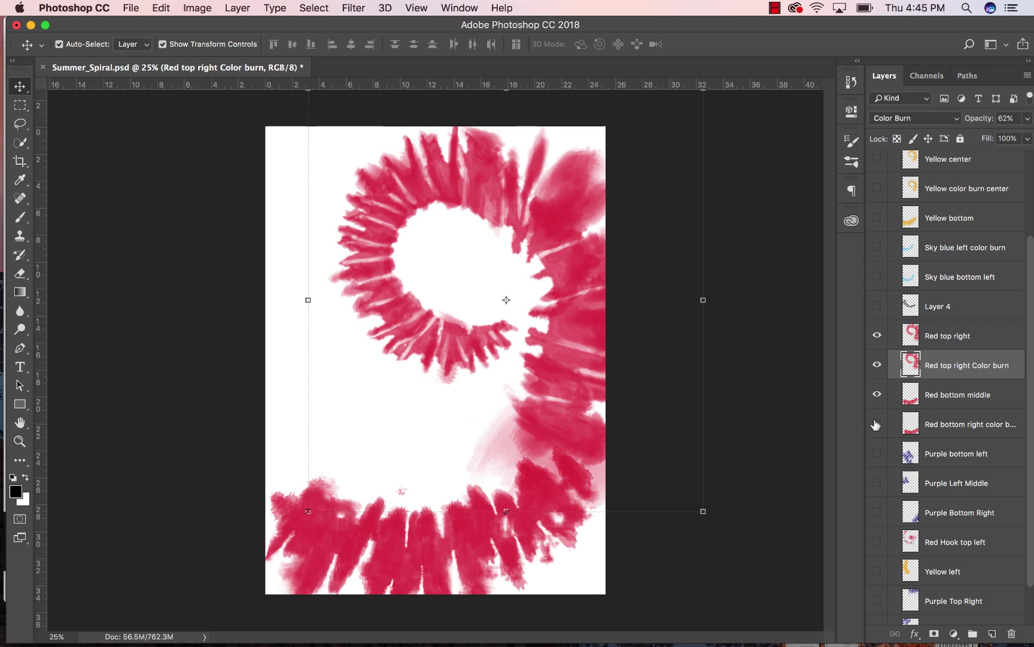
Step: Hide both top-right red layers, then stamp a Bottom_HalfTeeth55 stroke on a new Layer 5
left_click(876, 394, "alt")
left_click(851, 161)
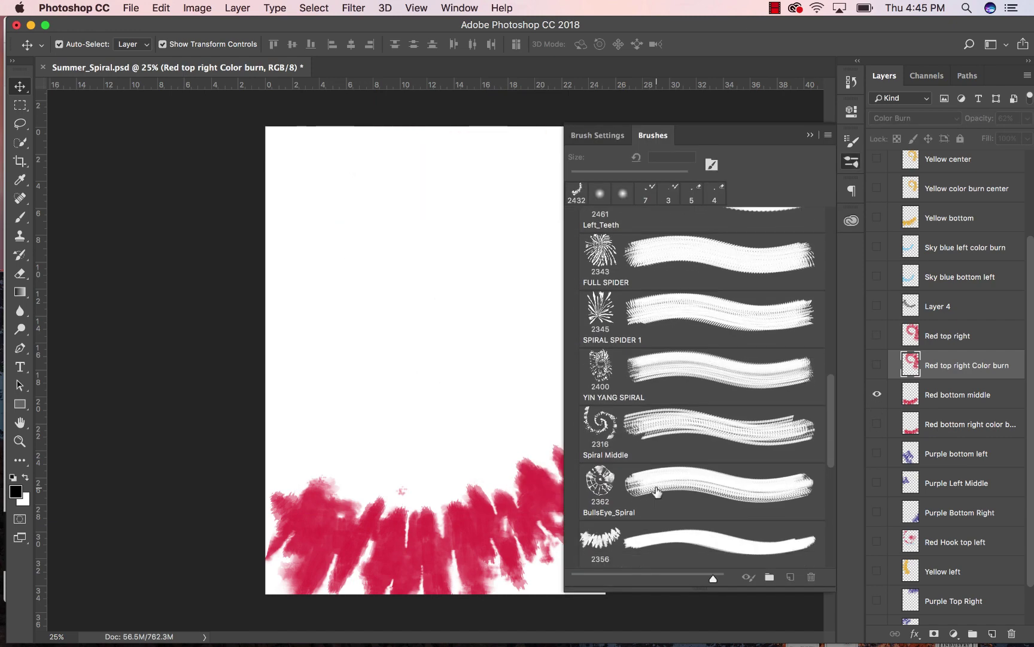
scroll(611, 348, "down", 5)
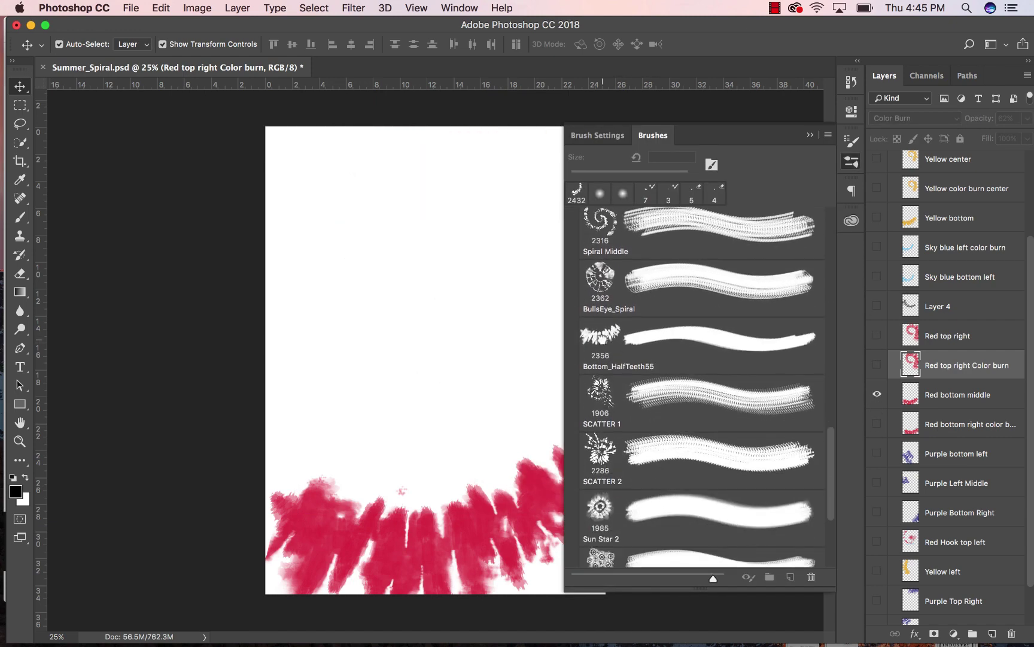
left_click(612, 347)
key("alt+shift+super+n")
left_click(402, 370)
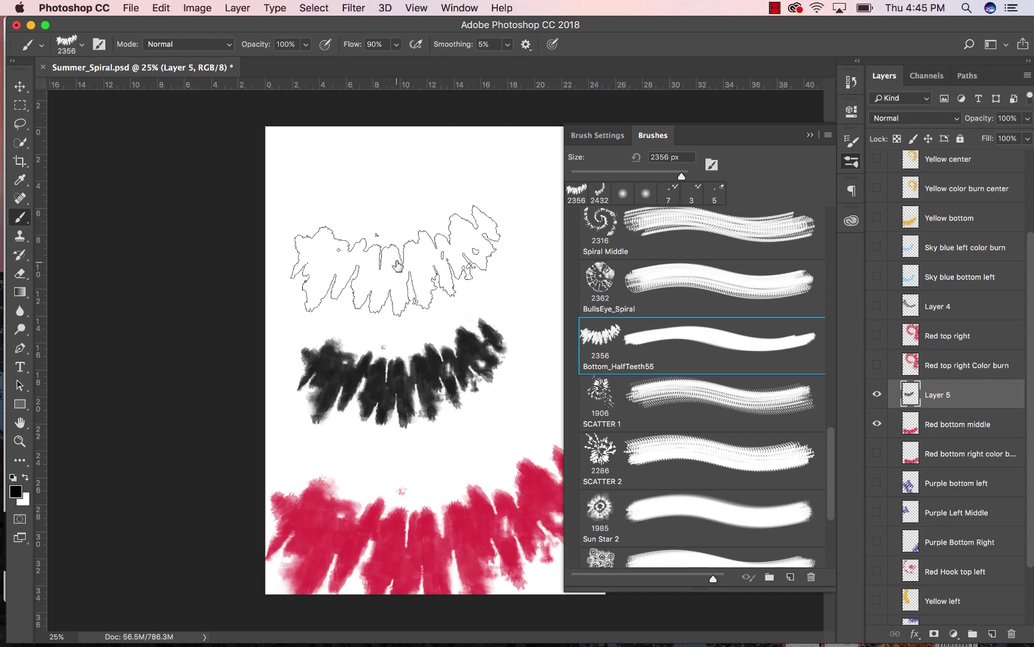
Step: Rotate the half-teeth stroke about 55° and enlarge it to 167%, then undo it, leaving Layer 5 empty
key("super+t")
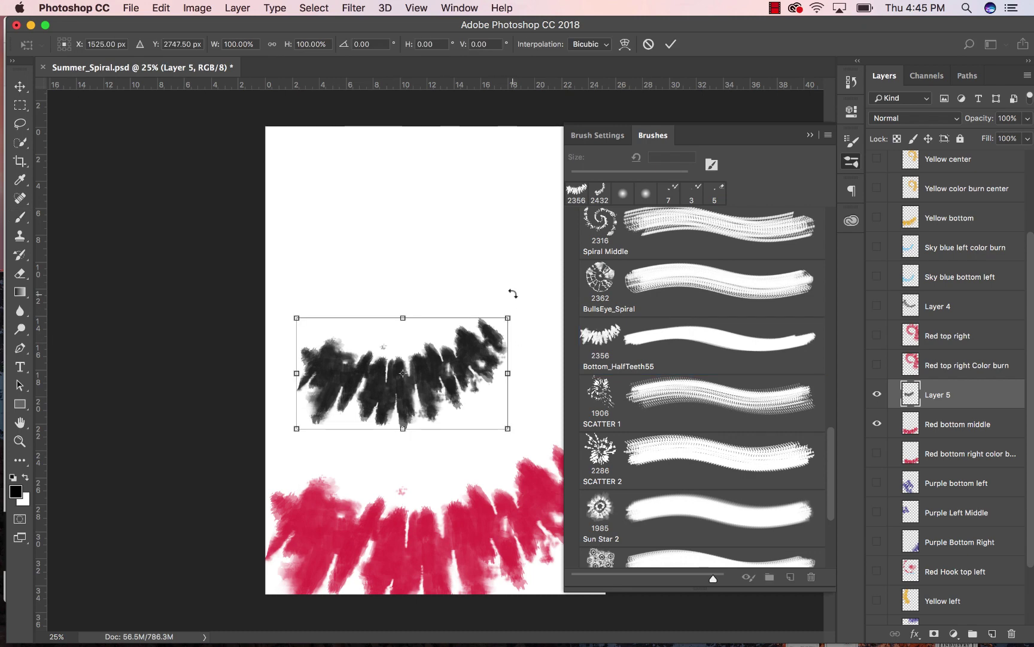
mouse_move(518, 293)
left_mouse_down()
mouse_move(522, 307)
mouse_move(477, 415)
mouse_move(449, 437)
mouse_move(495, 394)
left_mouse_up()
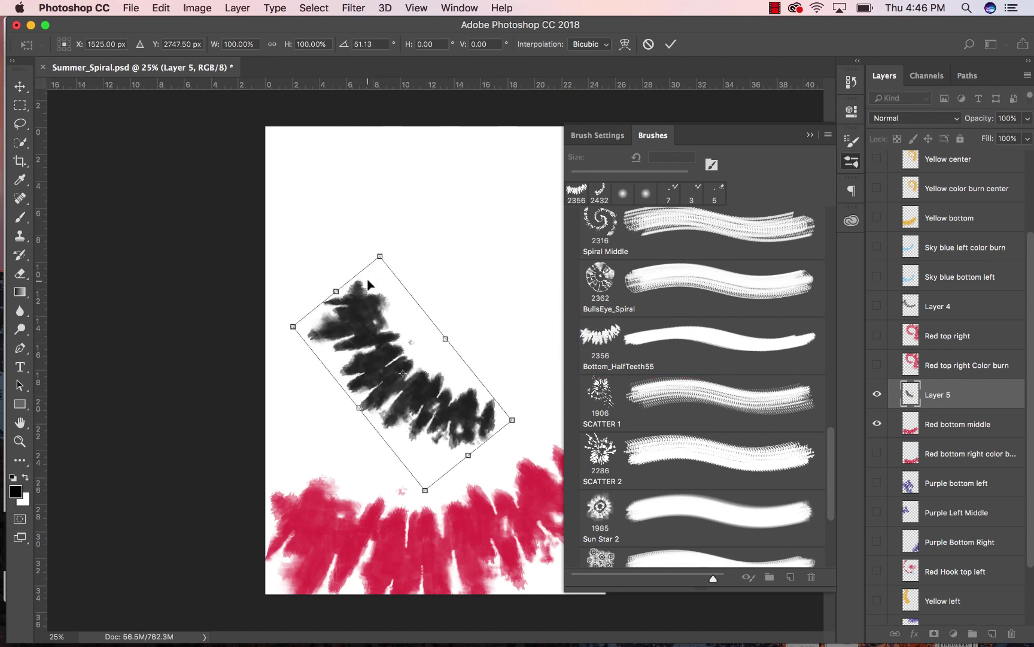
left_click_drag(380, 254, 396, 52)
key("Return")
key("b")
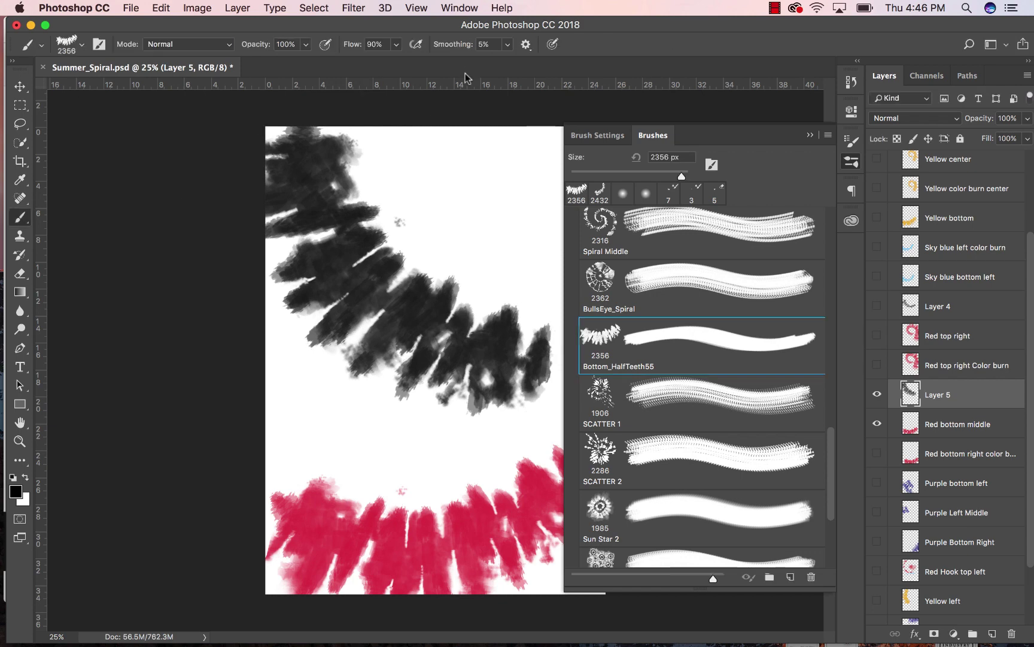
key("super+z")
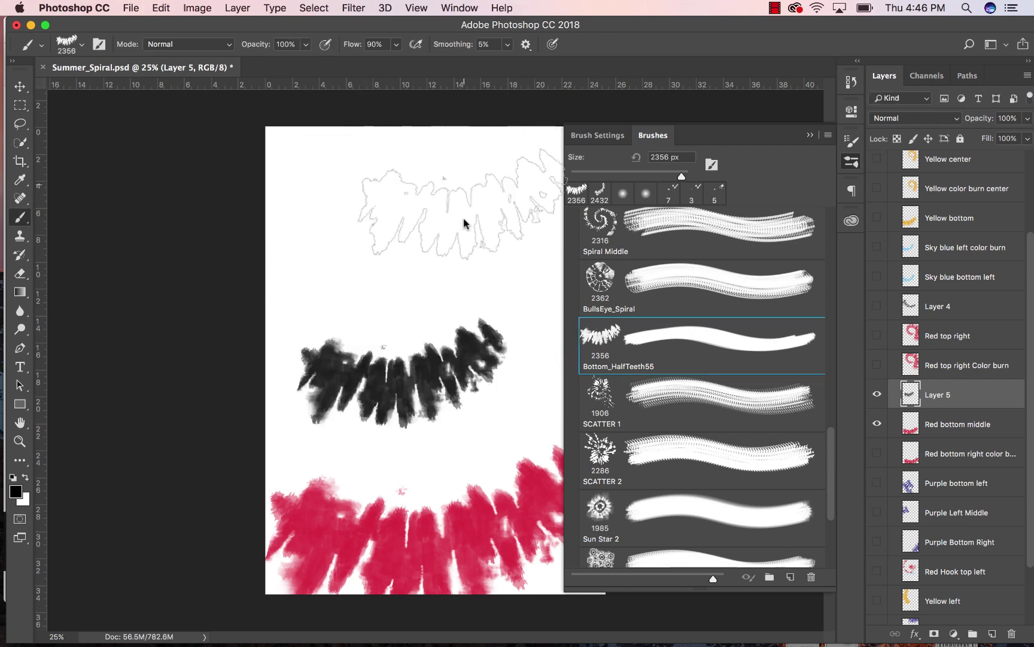
key("super+alt+z")
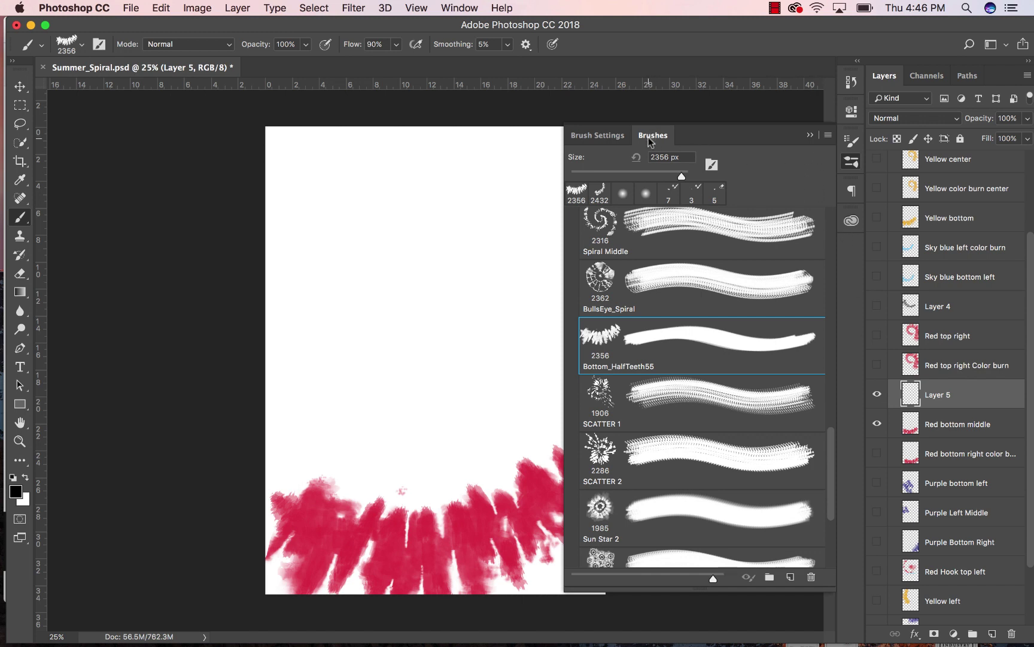
Step: Show Red top right, its Color burn, Red bottom right color burn, Yellow color burn center and Yellow center, selecting Yellow center
left_click(649, 142)
key("v")
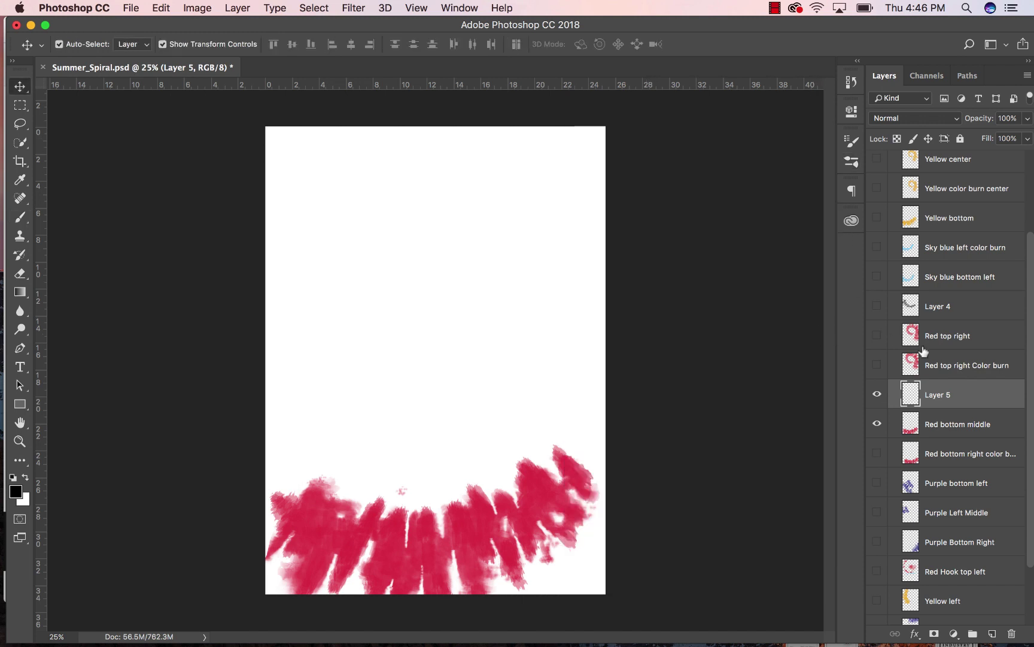
left_click(877, 365)
left_click(877, 337)
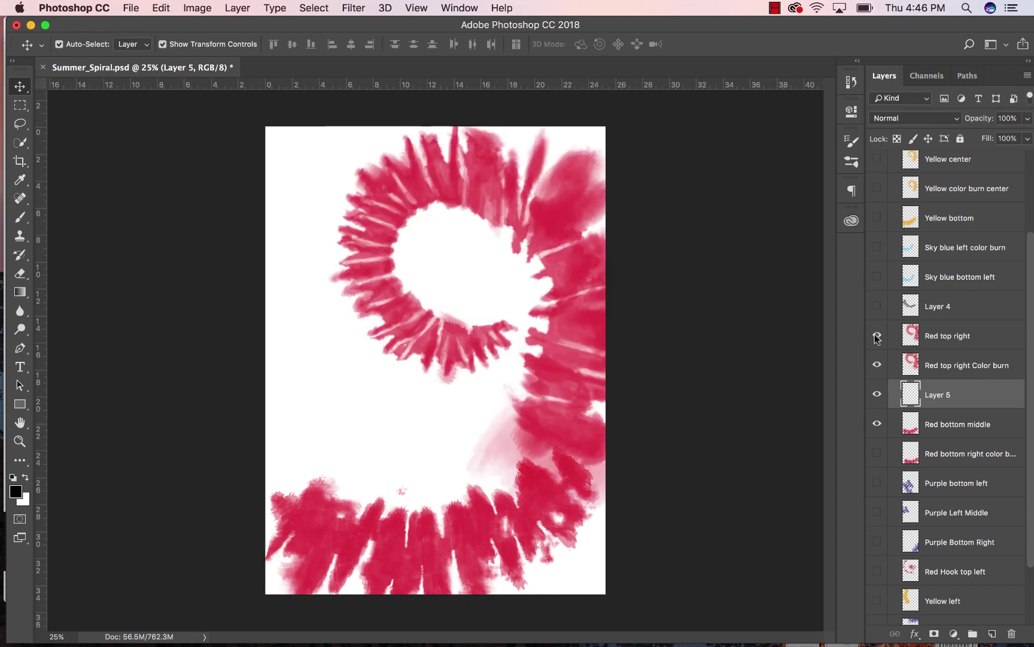
left_click(877, 453)
left_click(877, 189)
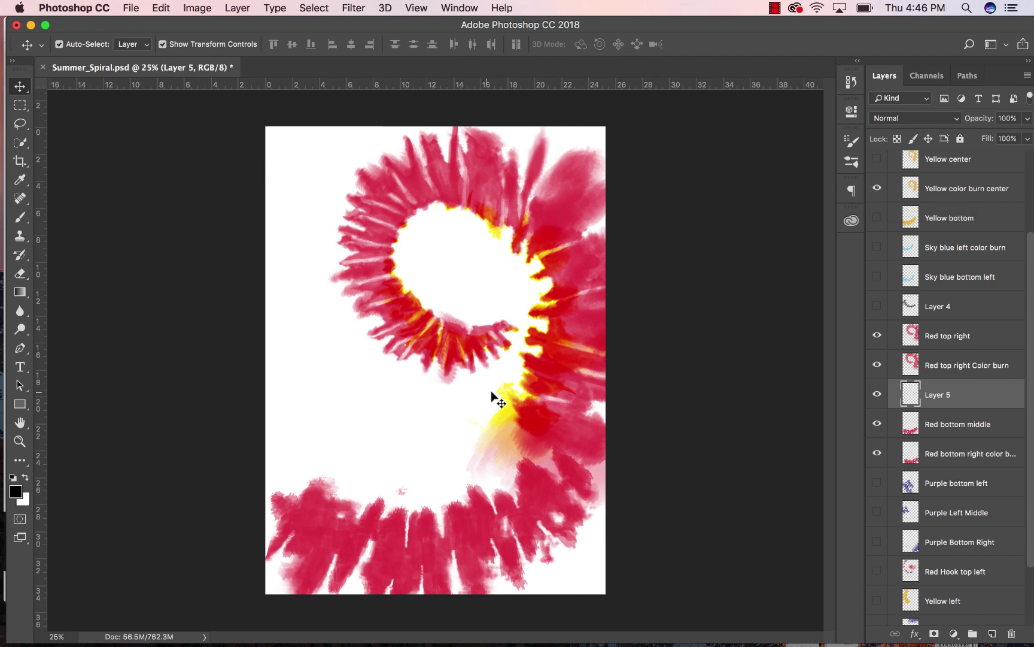
scroll(877, 222, "up", 2)
left_click(877, 220)
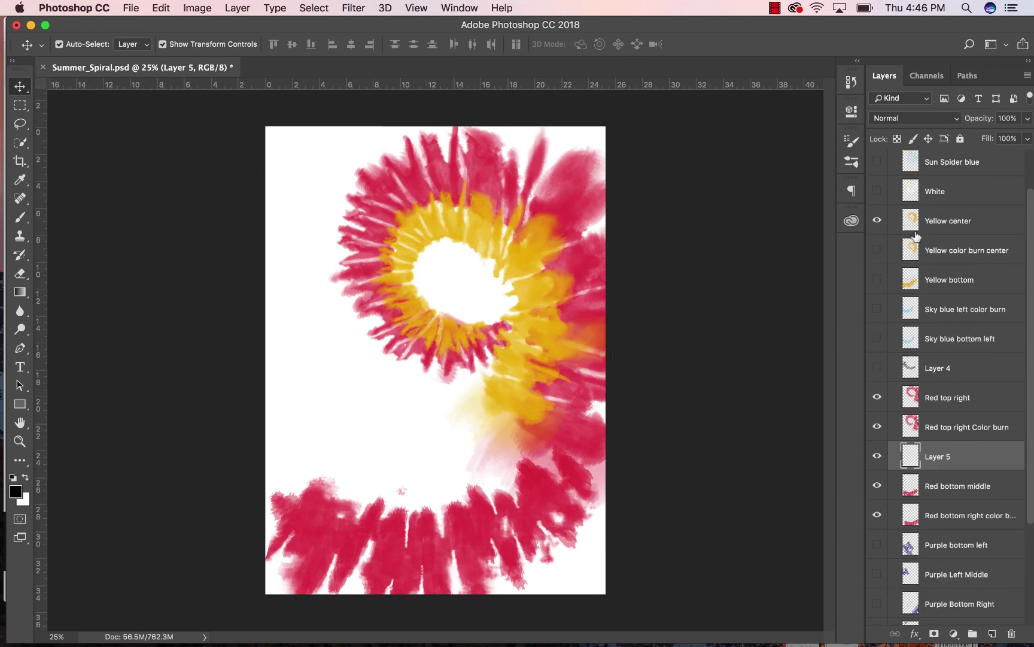
left_click(935, 224)
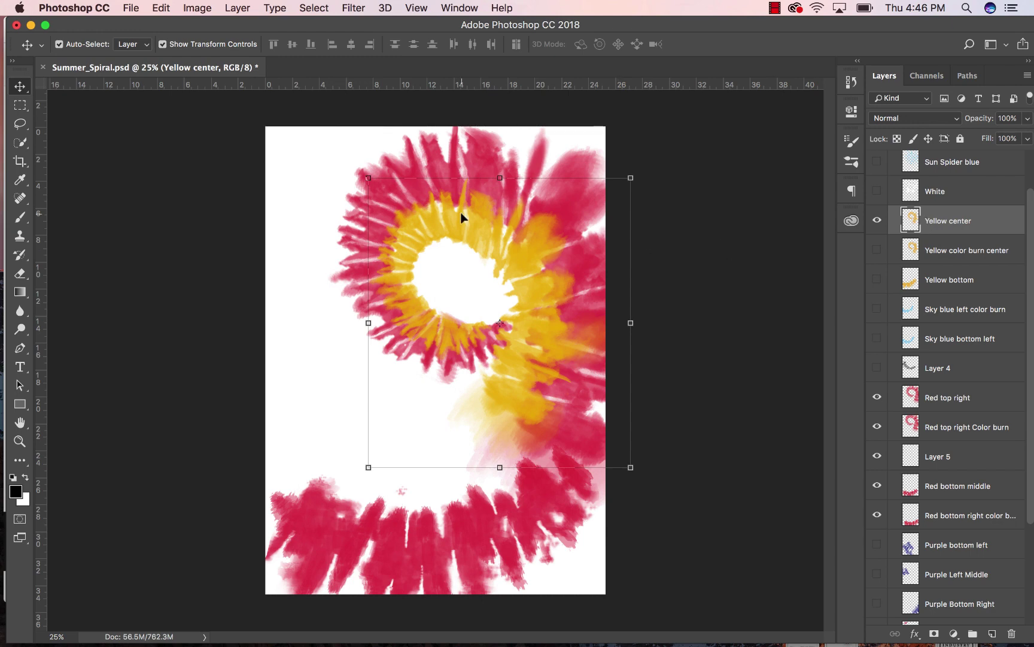
Step: Show the Yellow color burn center layer, keep it on Color Burn, and shift the yellow strokes right
left_click(877, 250)
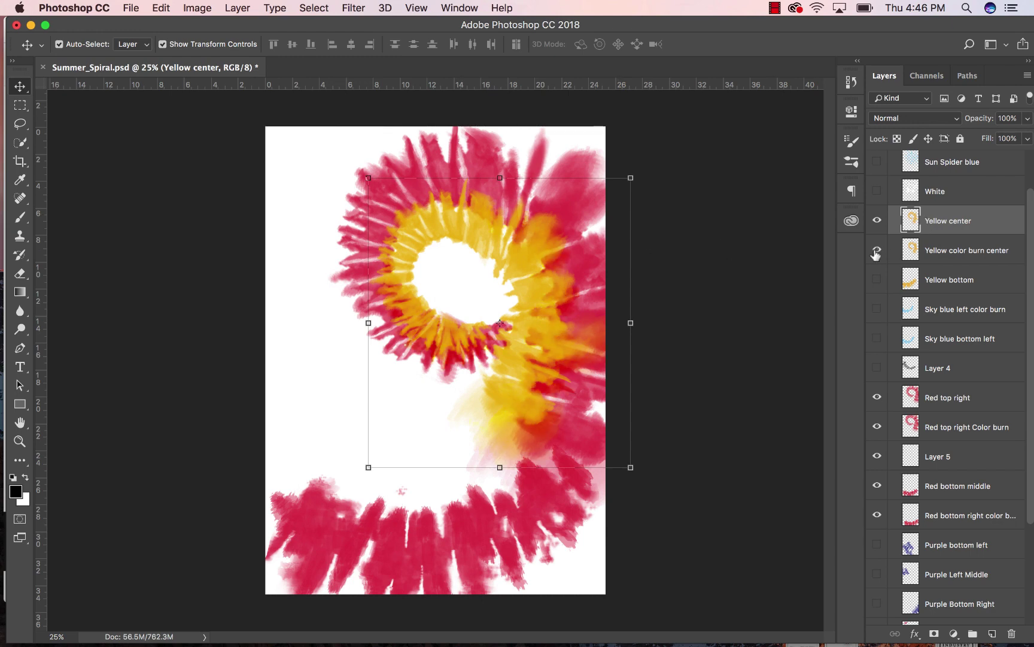
left_click(943, 250)
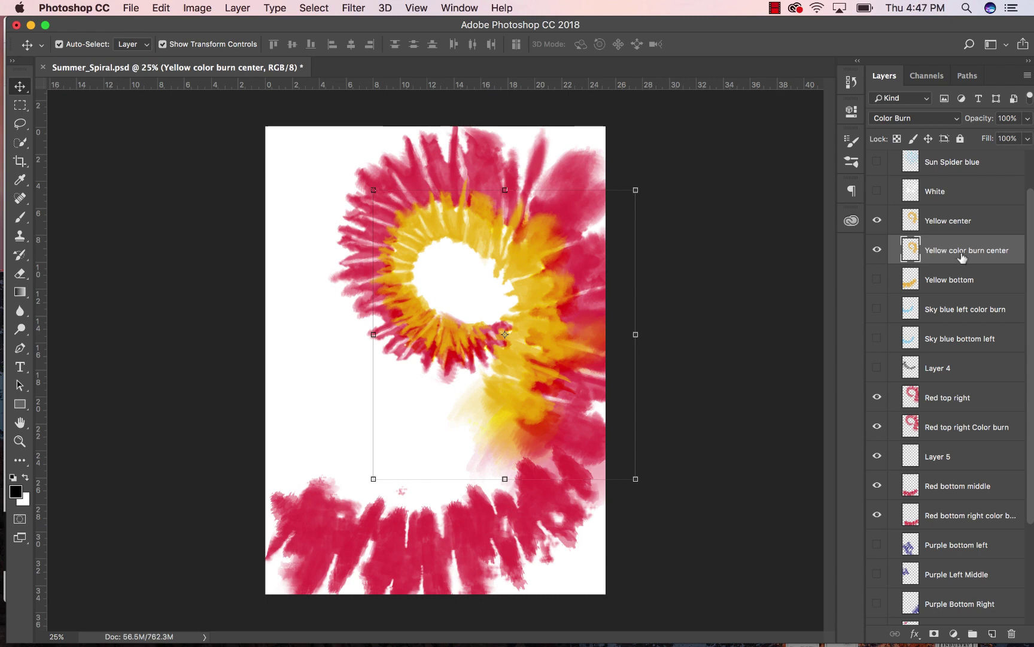
left_click(953, 118)
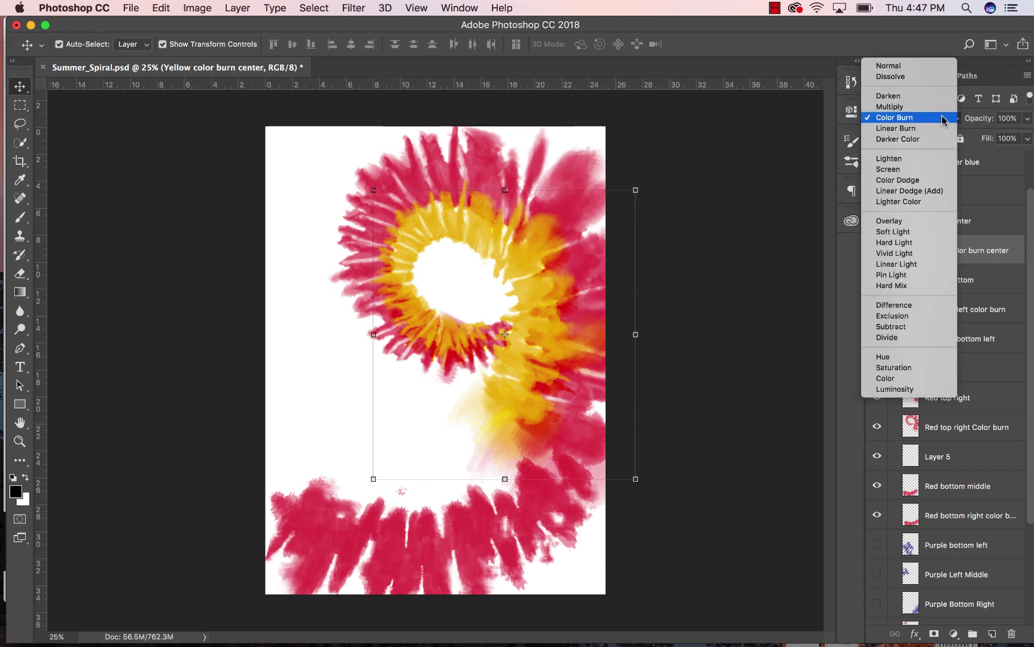
left_click(554, 275)
mouse_move(554, 274)
left_mouse_down()
mouse_move(574, 277)
mouse_move(561, 272)
left_mouse_up()
left_click(958, 250)
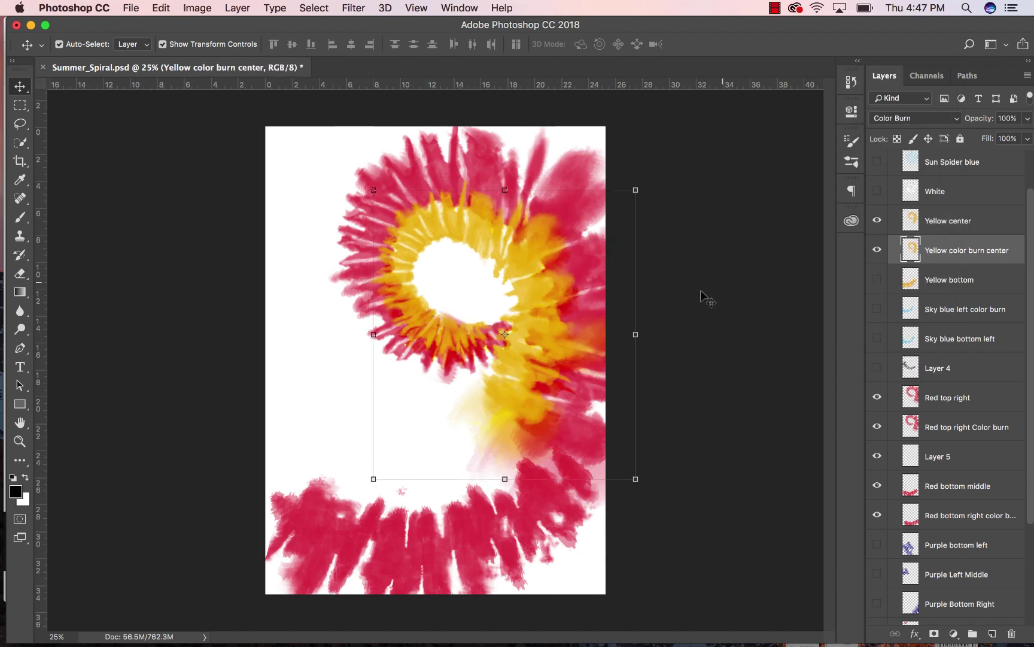
Step: Reposition the Yellow color burn center layer over the ring with small arrow-key nudges
key("super+t")
mouse_move(542, 316)
left_mouse_down()
mouse_move(596, 313)
mouse_move(510, 270)
mouse_move(515, 289)
mouse_move(510, 278)
mouse_move(523, 280)
left_mouse_up()
key("Left")
key("Left")
key("Left")
key("Left")
key("Left")
key("Left")
key("Left")
key("Left")
key("Left")
key("Left")
key("Left")
key("Left")
key("Left")
key("Left")
key("Left")
key("Left")
key("Left")
key("Left")
key("Left")
key("Left")
key("Down")
key("Down")
key("Down")
key("Down")
key("Down")
key("Down")
key("Down")
key("Down")
key("Down")
key("Down")
key("Down")
key("Down")
key("Down")
key("Down")
key("Down")
key("Down")
key("Down")
key("Down")
key("Down")
key("Down")
key("Right")
key("Right")
key("Right")
key("Right")
key("Right")
key("Right")
key("Right")
key("Right")
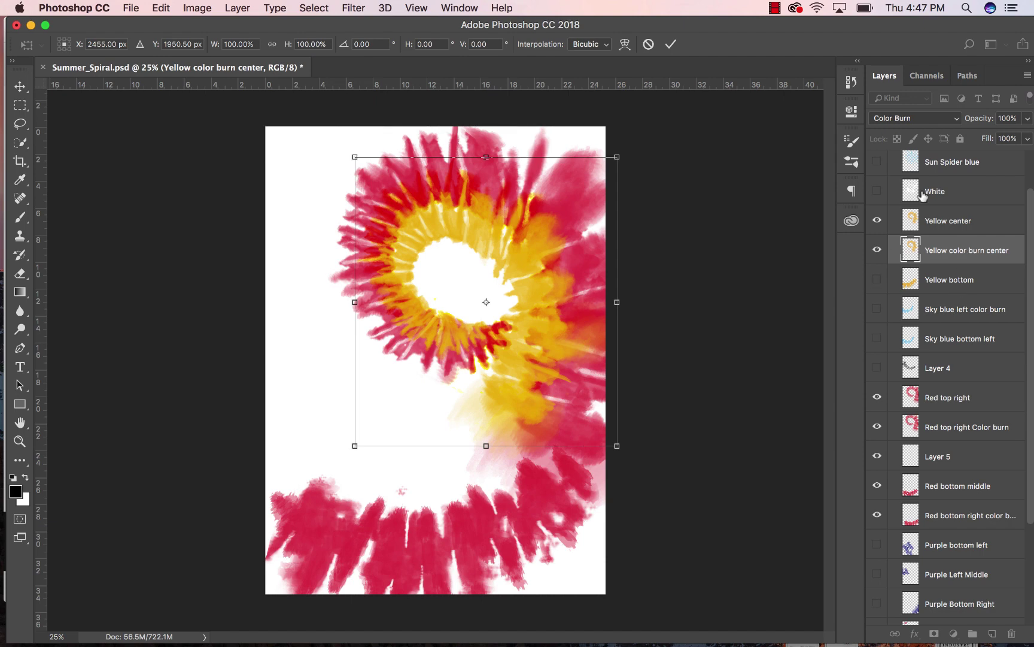
key("Return")
Step: Show Yellow bottom, Sky blue left color burn, Sky blue bottom left and Purple bottom left layers
left_click(877, 280)
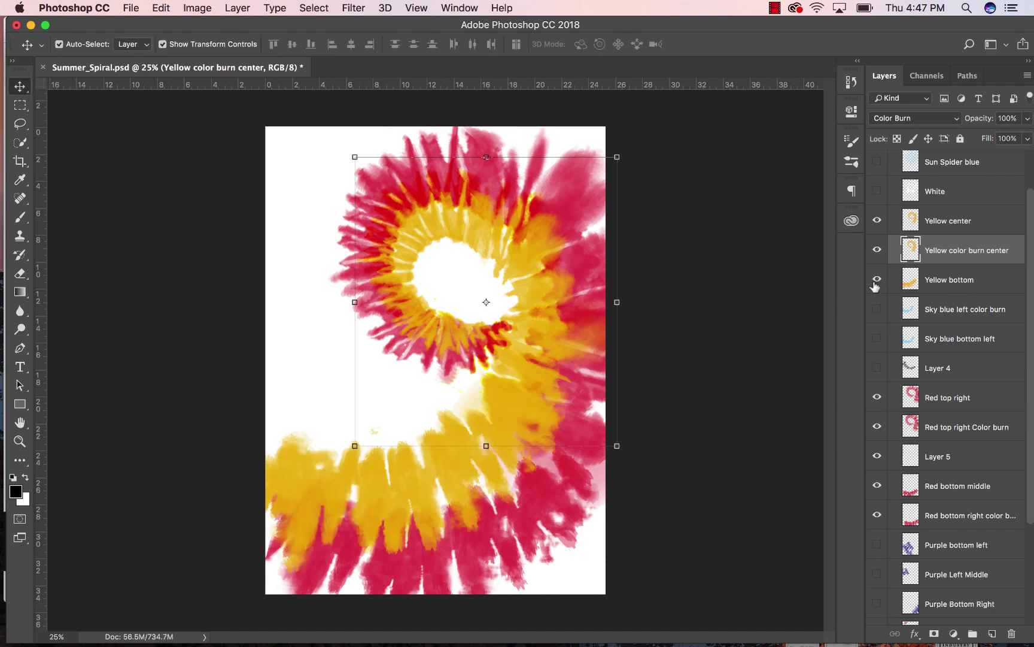
left_click(876, 309)
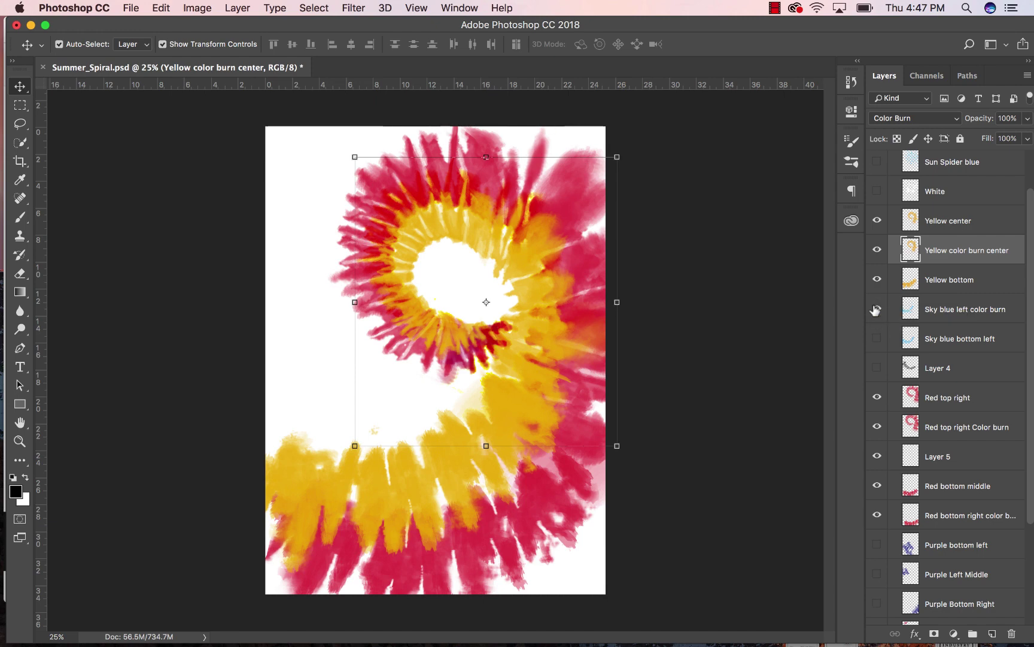
left_click(877, 337)
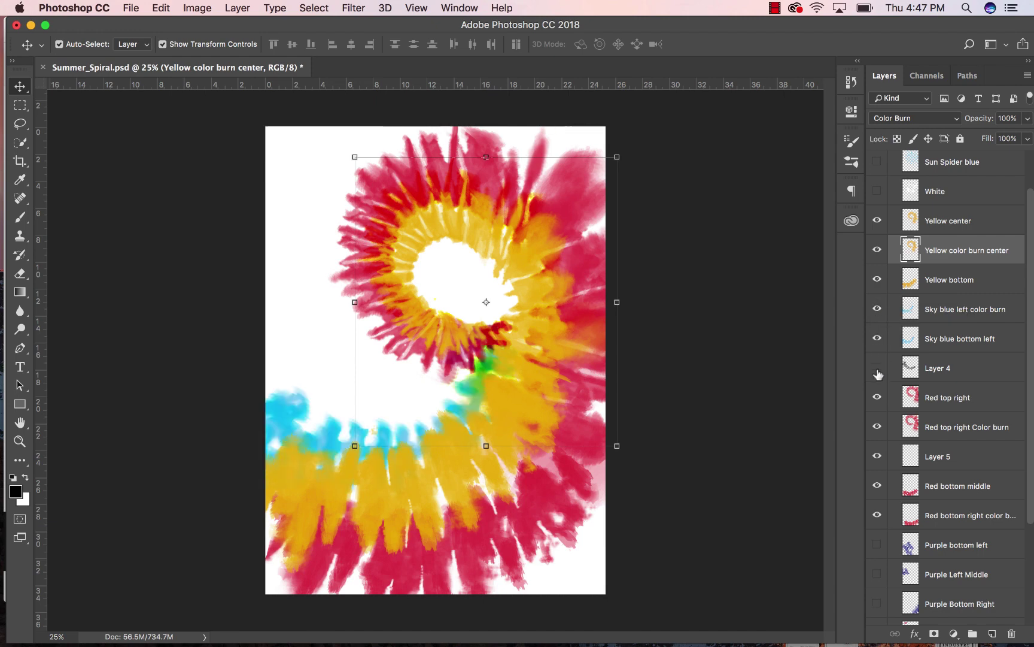
scroll(878, 427, "down", 2)
left_click(877, 464)
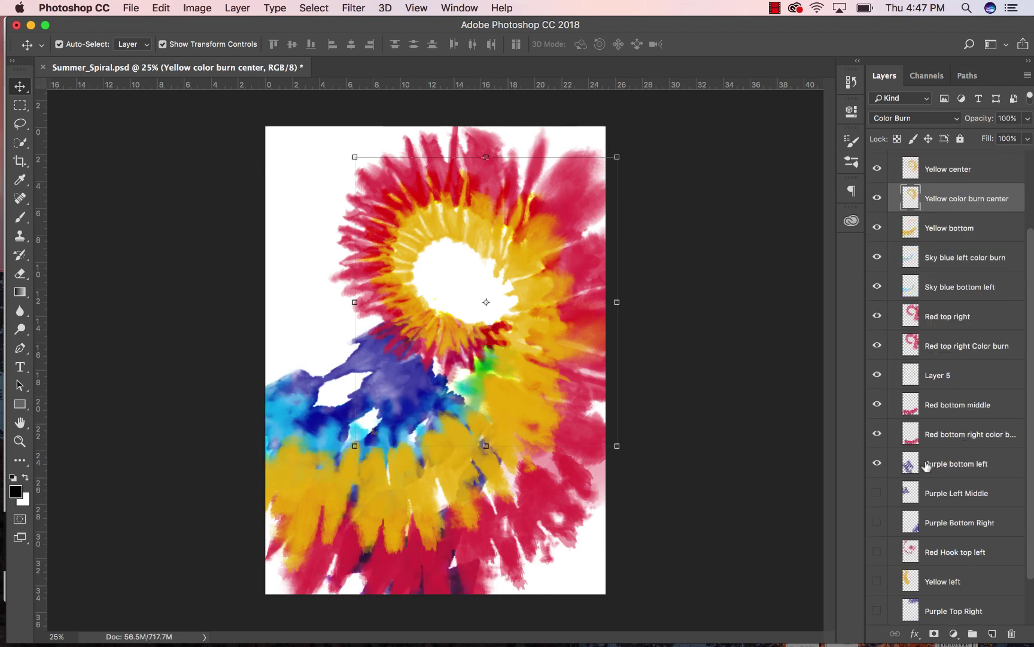
left_click(895, 465)
Step: Try moving the Purple bottom left strokes, undo the change, and deselect the layer
key("super+t")
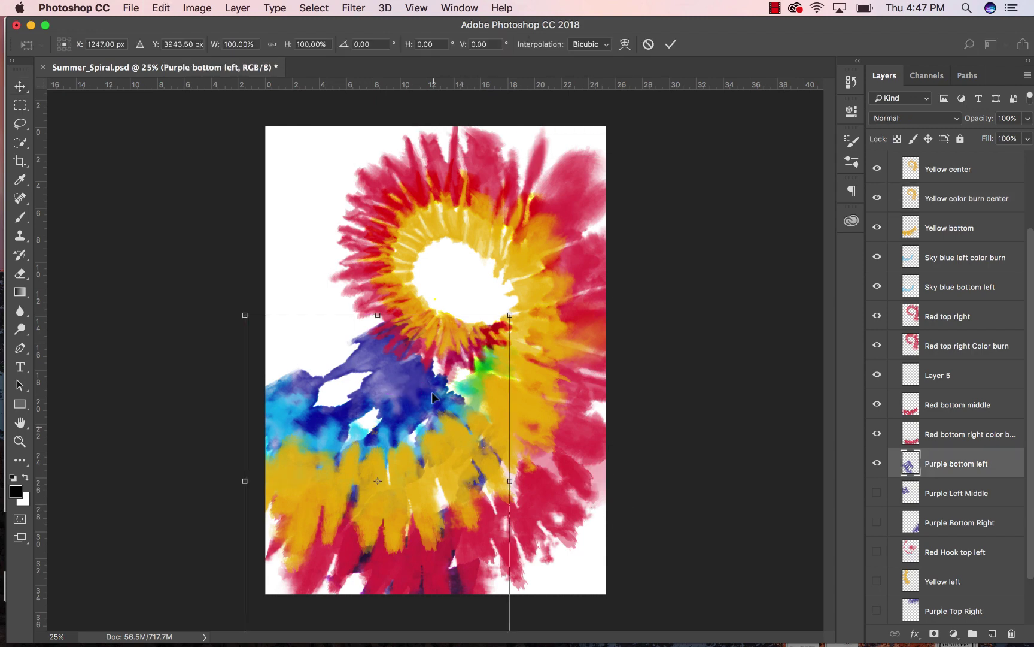
left_click_drag(417, 383, 355, 163)
key("Return")
key("super+z")
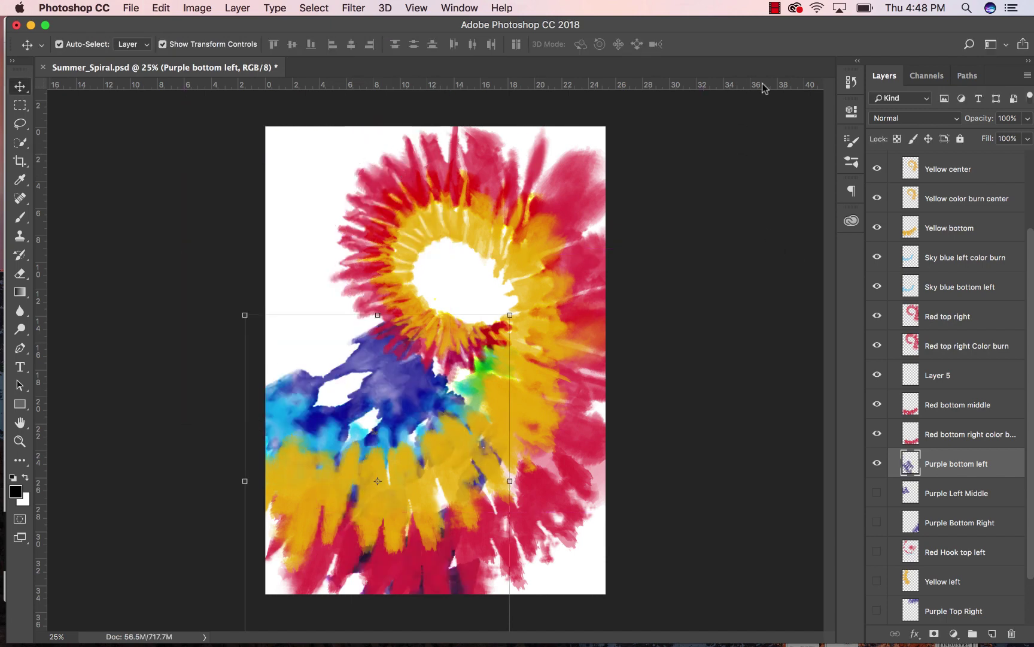
left_click(719, 255)
left_click(939, 464)
left_click(851, 162)
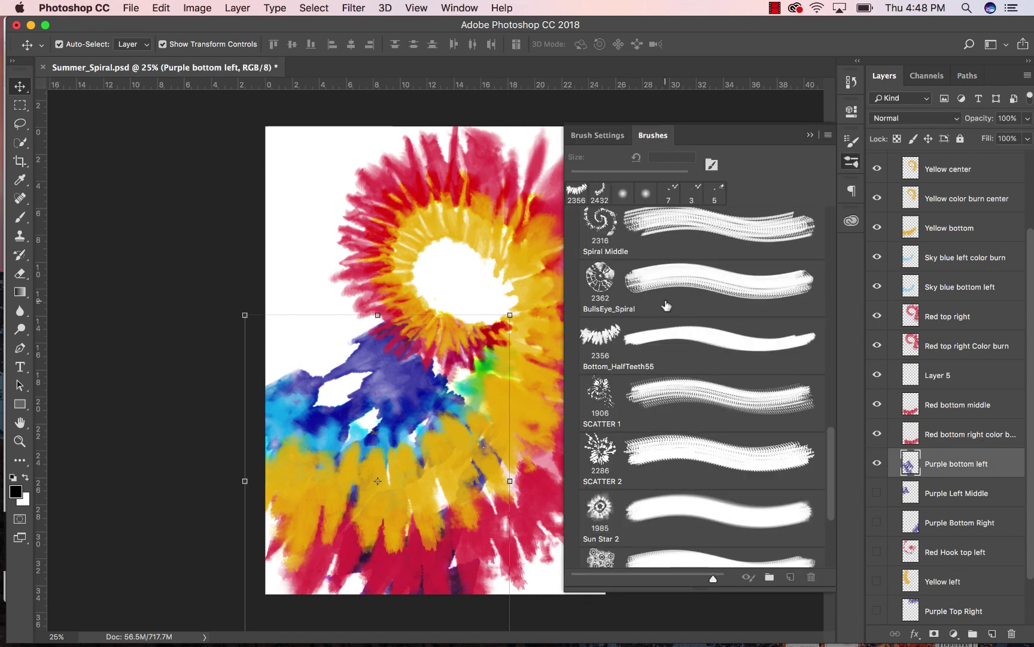
scroll(666, 306, "down", 5)
scroll(667, 412, "up", 10)
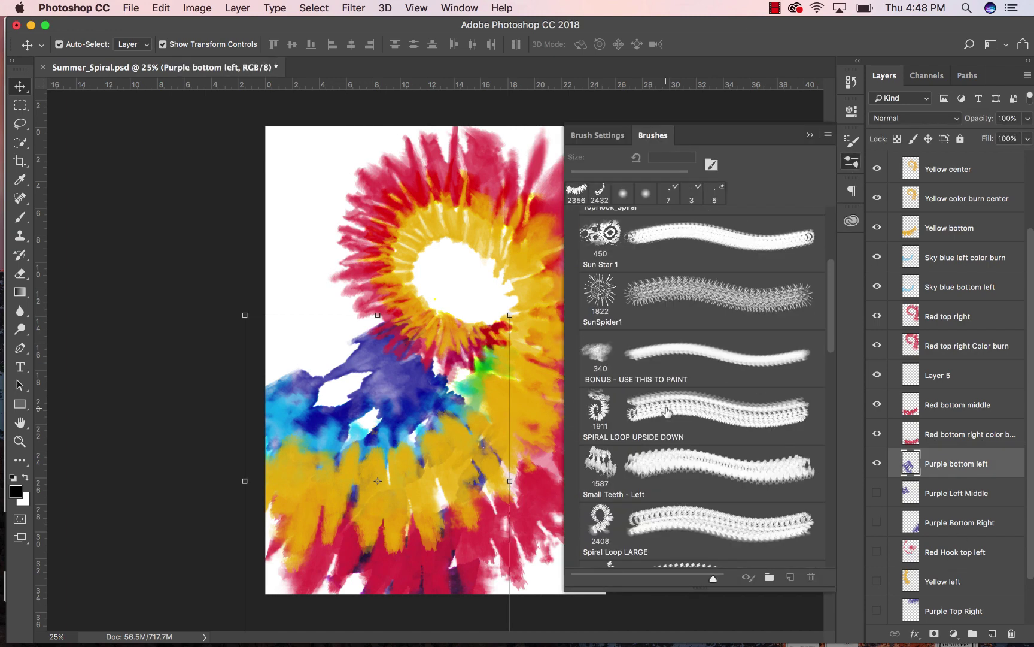
scroll(667, 414, "down", 5)
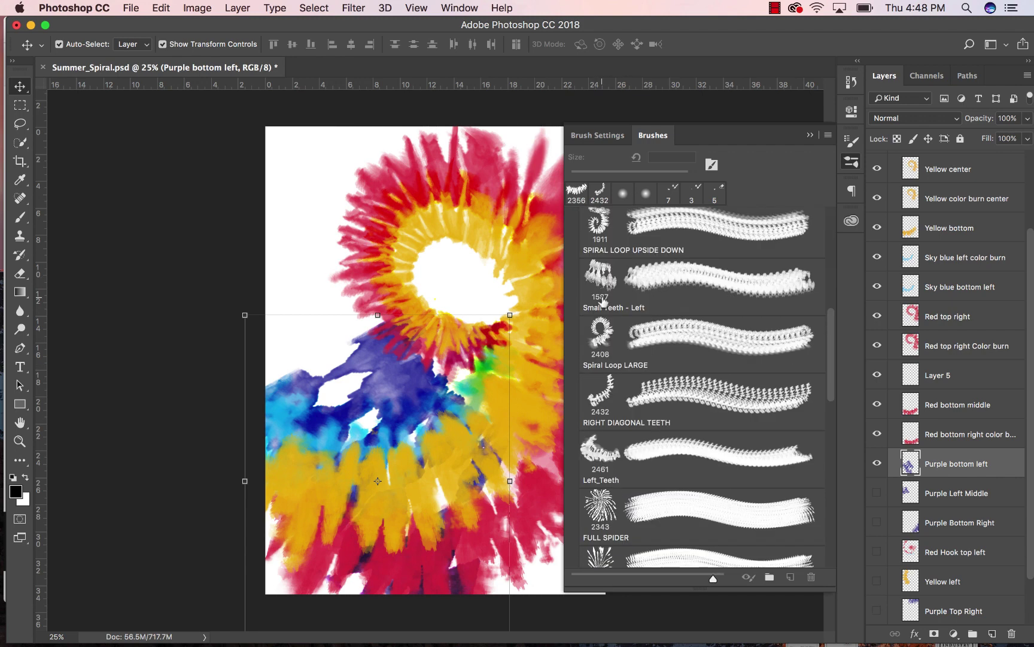
left_click(606, 286)
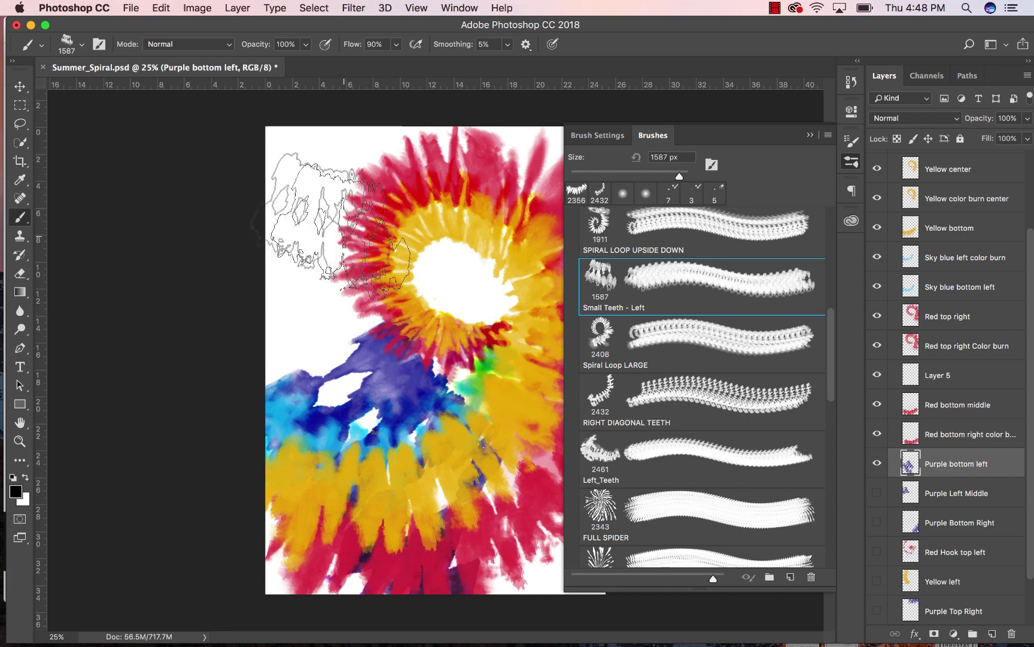
left_click(352, 220)
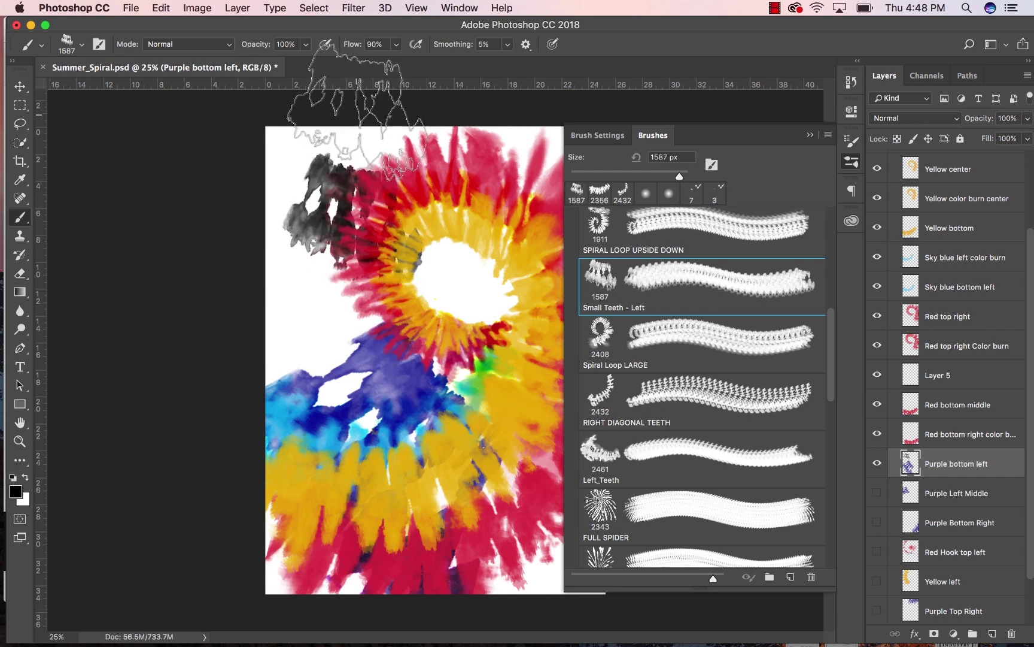
key("super+z")
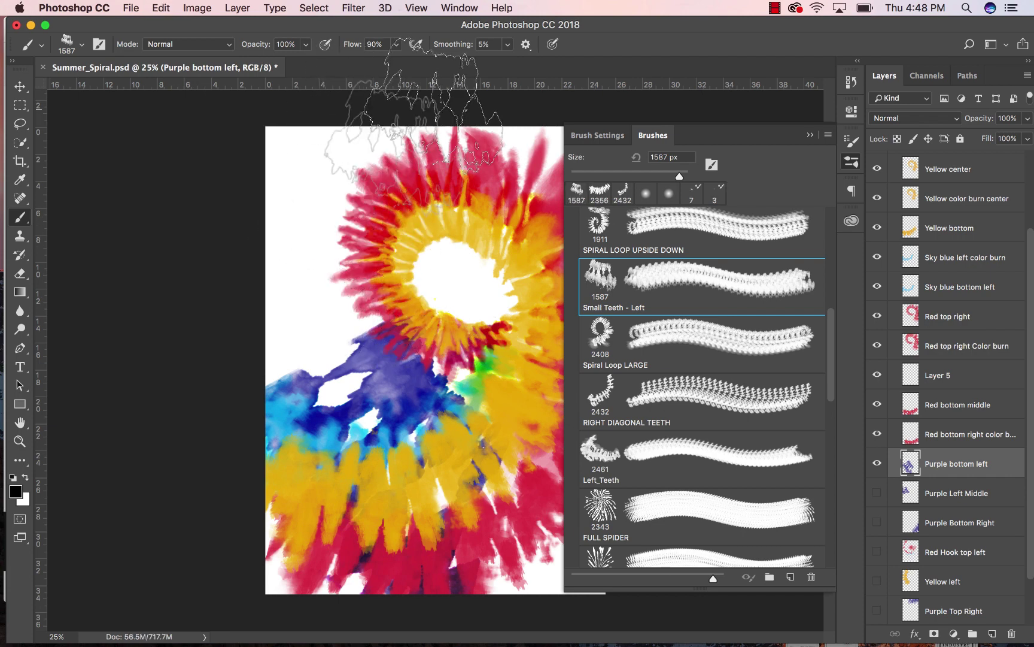
left_click(314, 171)
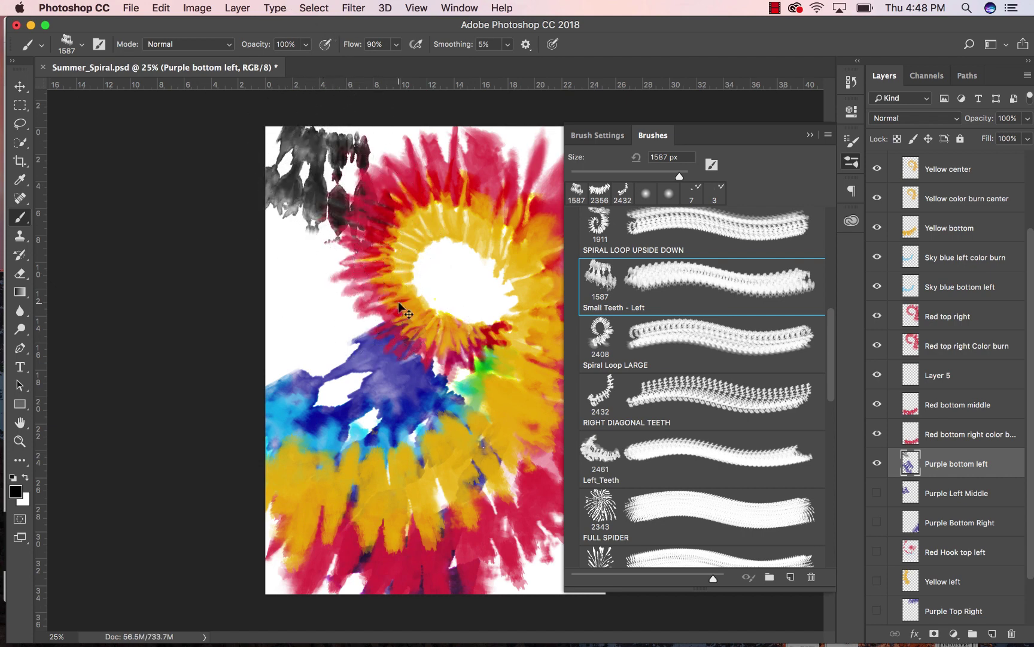
key("super+z")
scroll(659, 359, "down", 2)
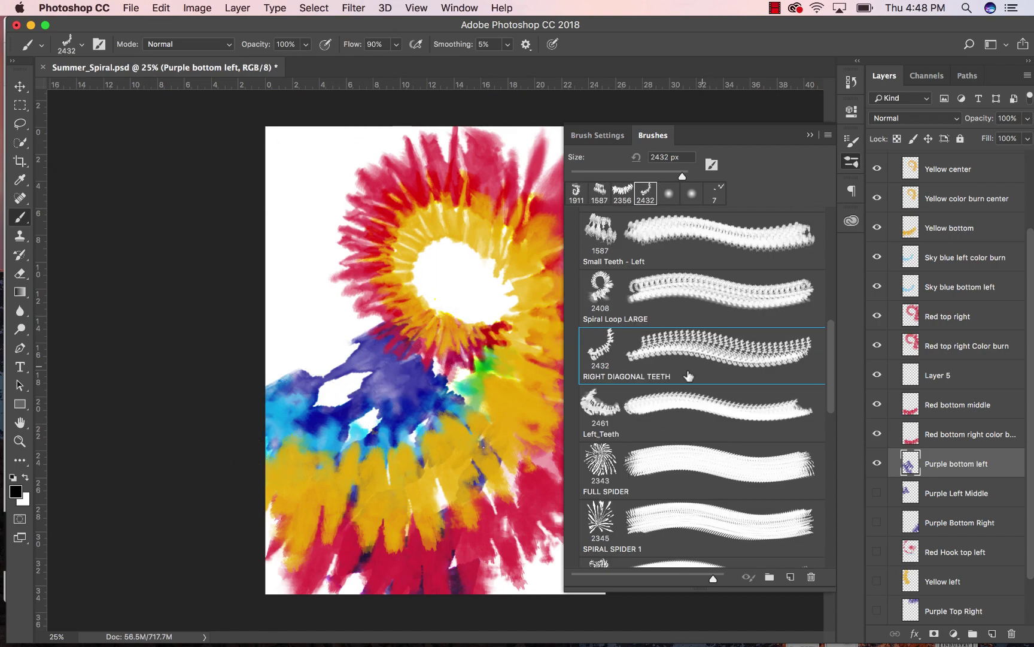
left_click(597, 434)
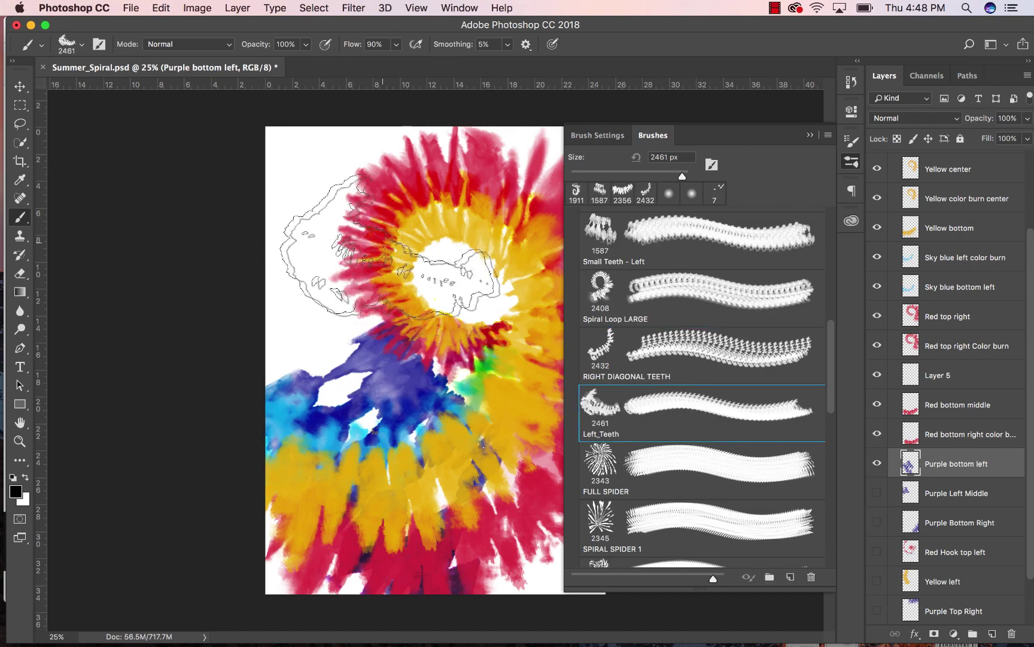
left_click(979, 289)
left_click(992, 633)
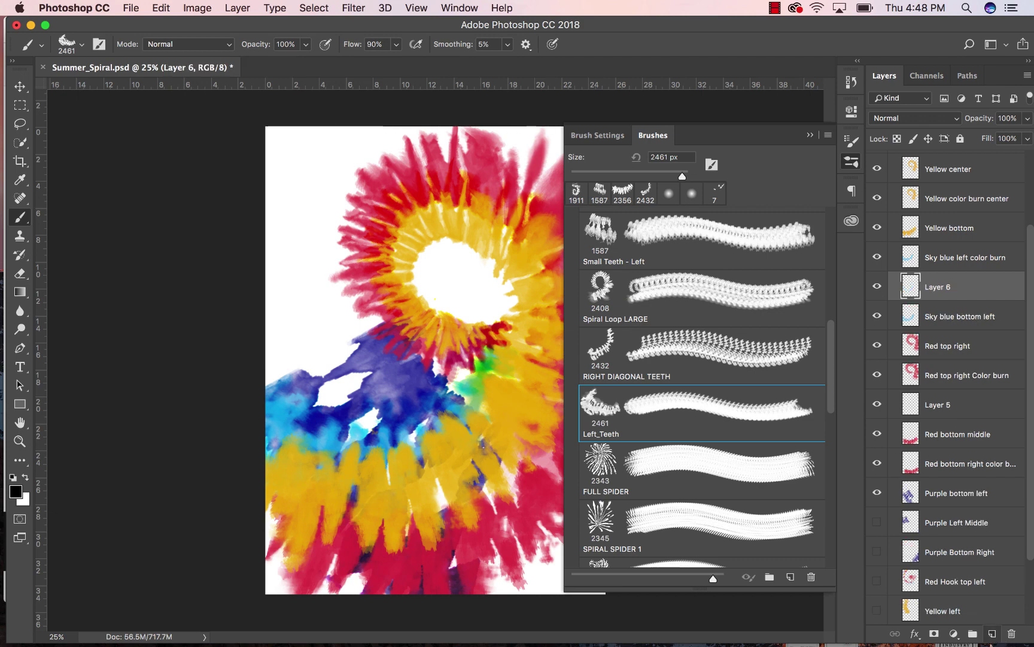
left_click(851, 162)
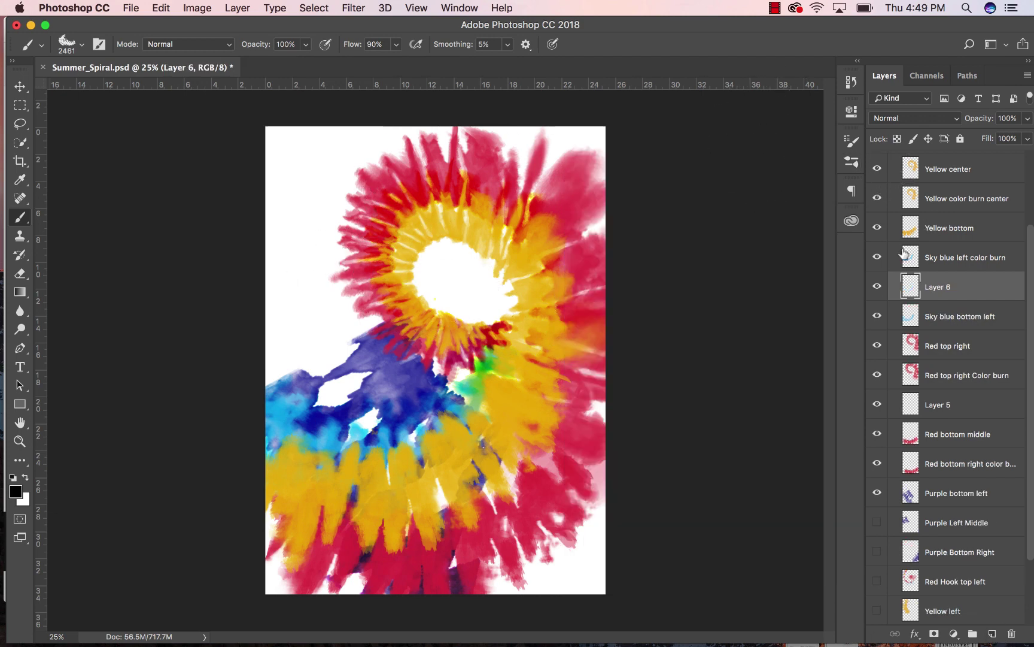
key("super+z")
key("v")
Step: Show Purple Left Middle, Purple Bottom Right and Red Hook top left layers, comparing the red hook on and off
left_click(877, 466)
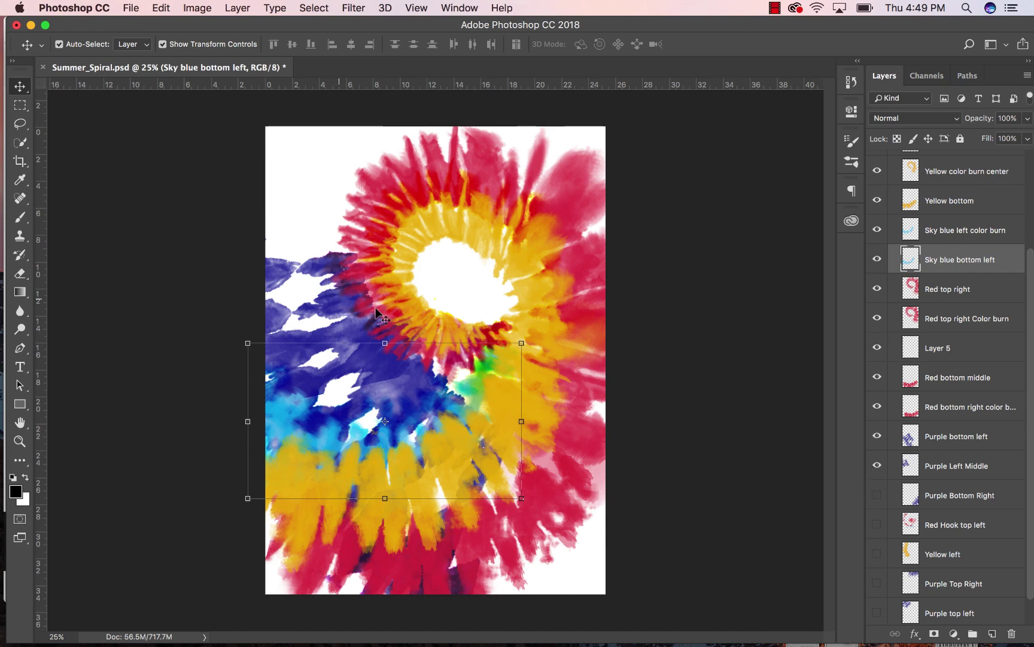
left_click(877, 496)
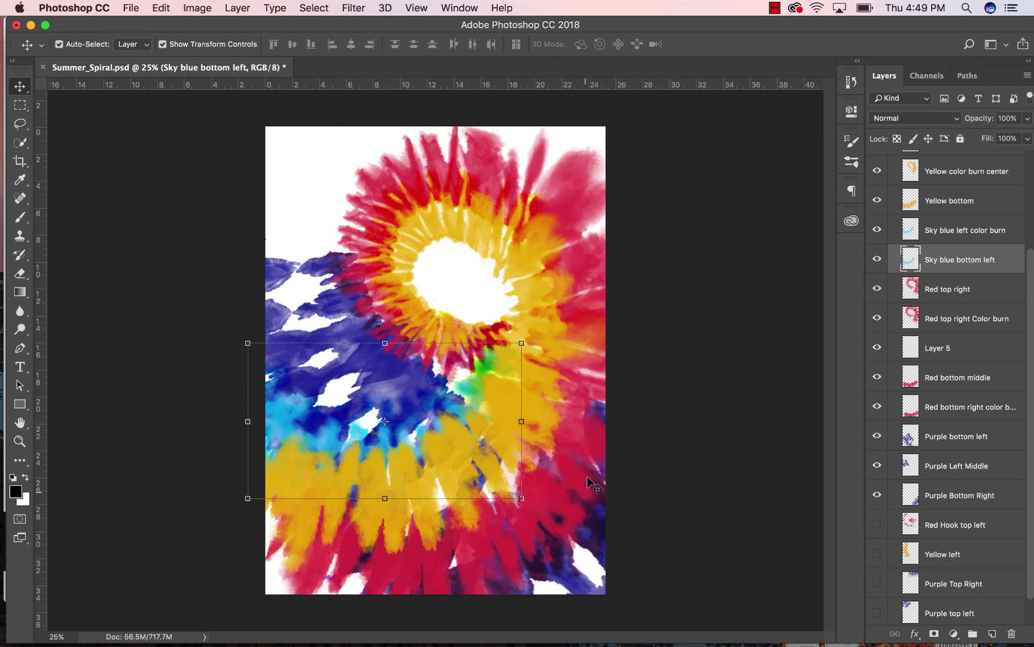
left_click(955, 497)
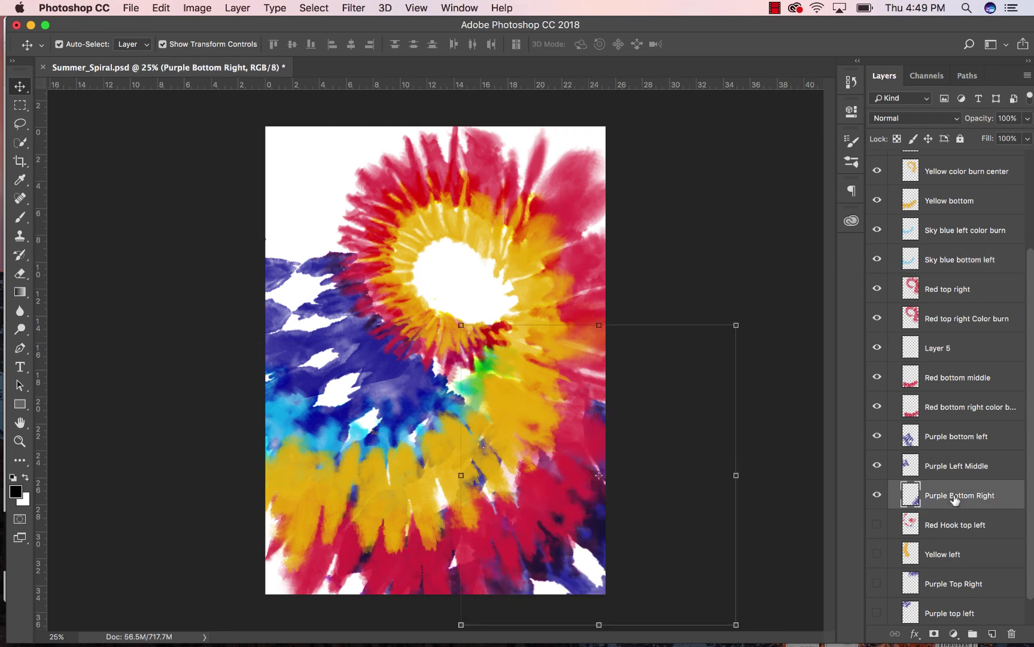
left_click(936, 473)
left_click(877, 524)
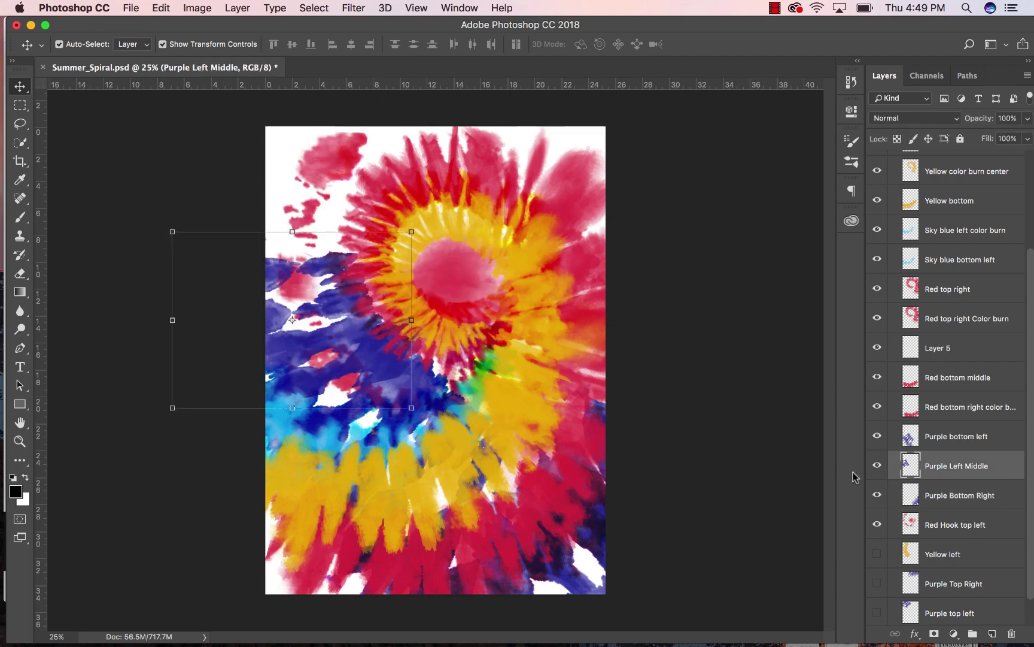
left_click(877, 524)
left_click(877, 524)
left_click(963, 527)
Step: Show the Yellow left, Purple Top Right and Purple top left strokes
scroll(898, 542, "down", 1)
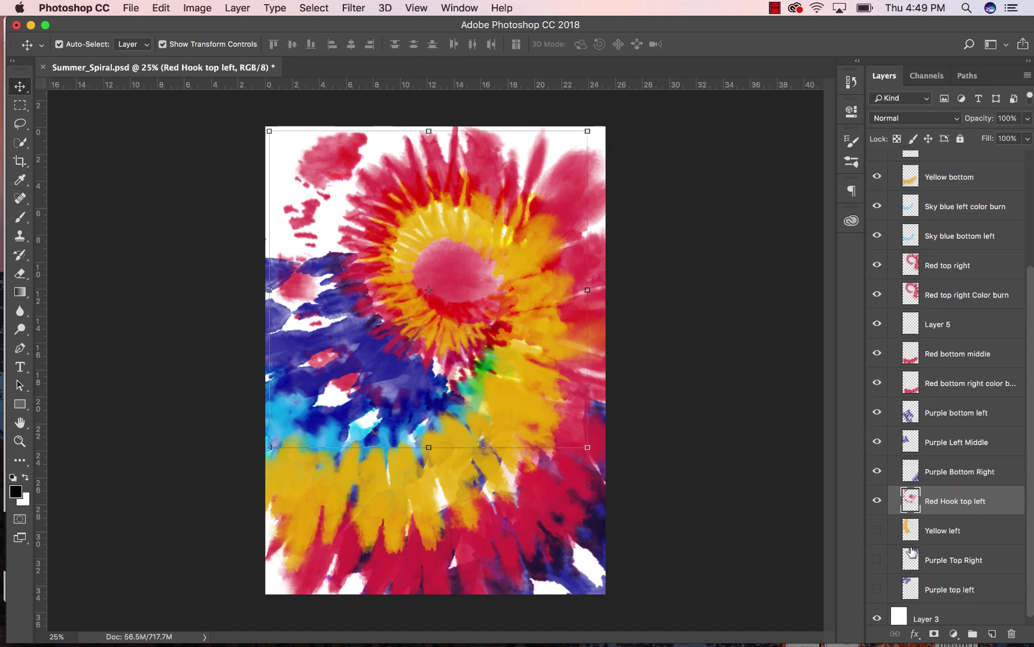
left_click(877, 530)
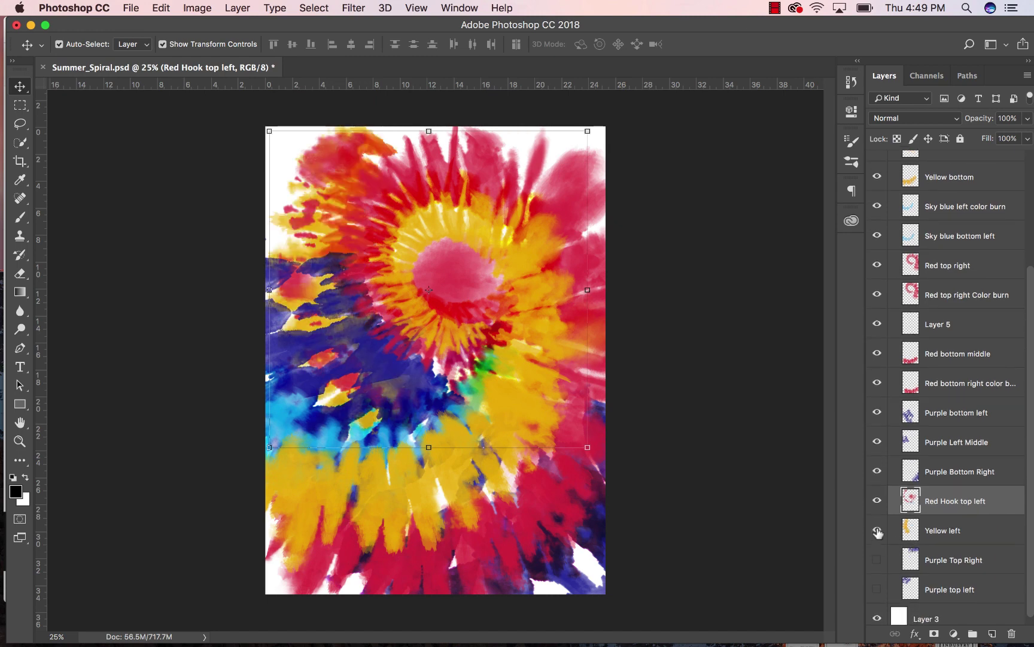
left_click(877, 560)
scroll(877, 566, "down", 1)
left_click(878, 580)
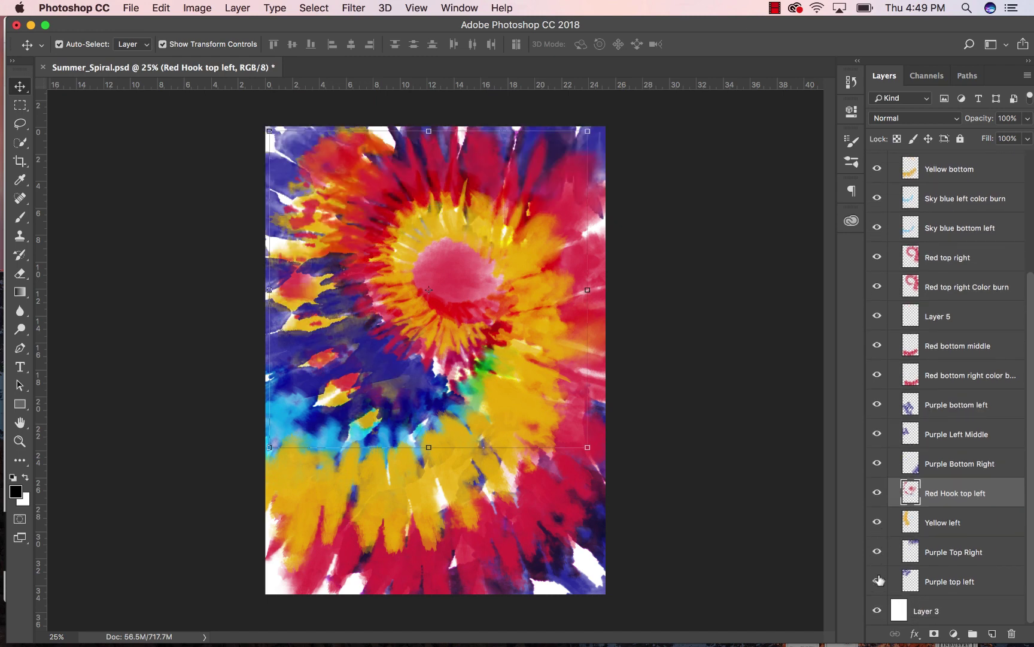
Step: Turn on the White layer after comparing it on and off, and briefly browse the brush library
scroll(909, 419, "up", 5)
left_click(877, 242)
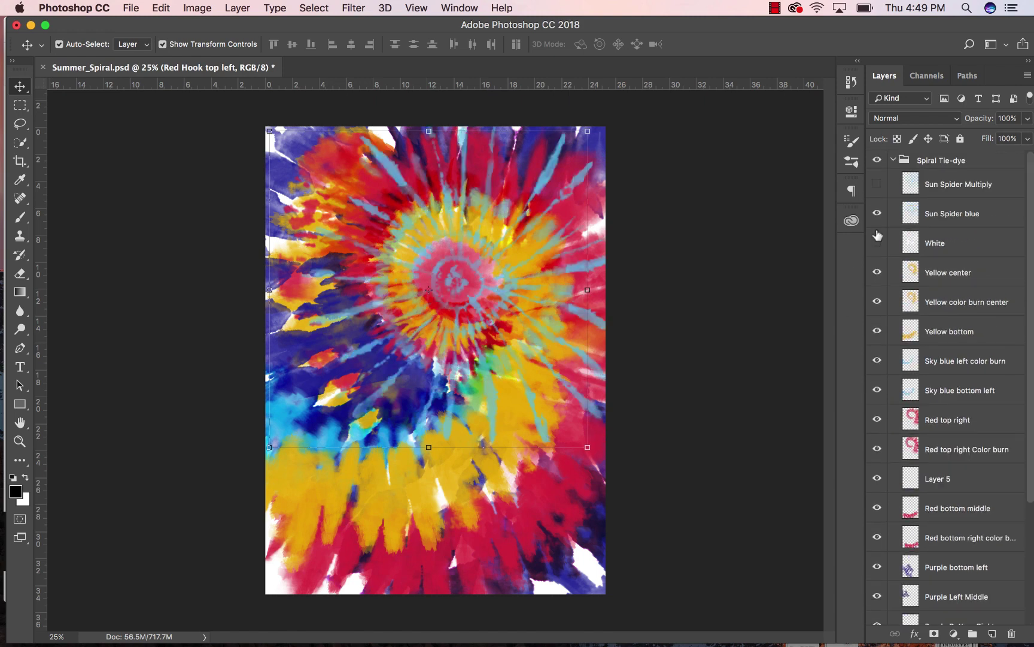
left_click(877, 242)
left_click(877, 242)
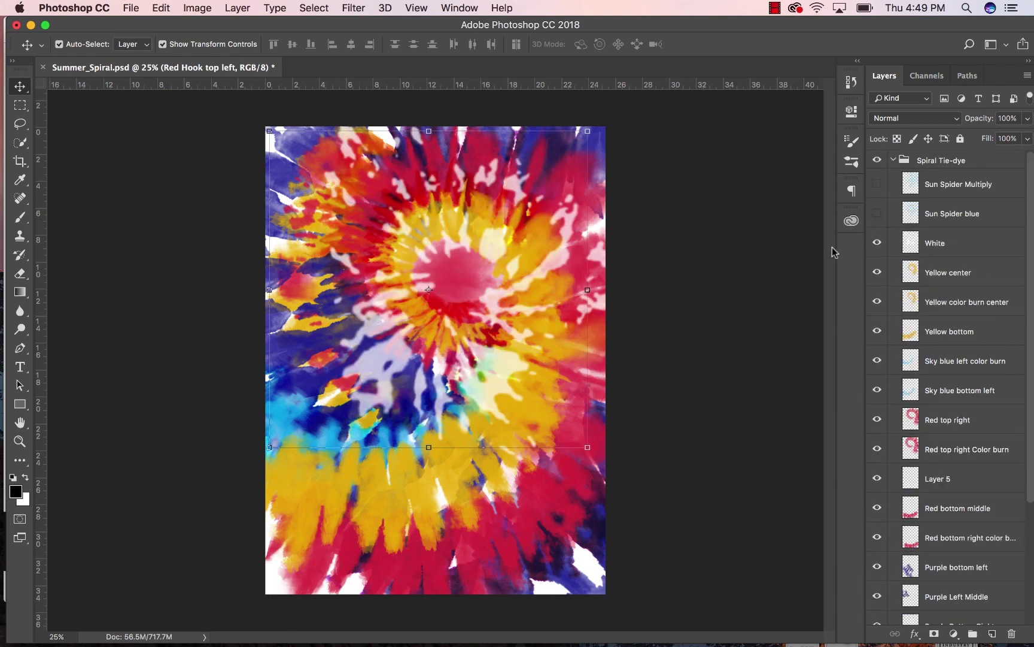
left_click(851, 162)
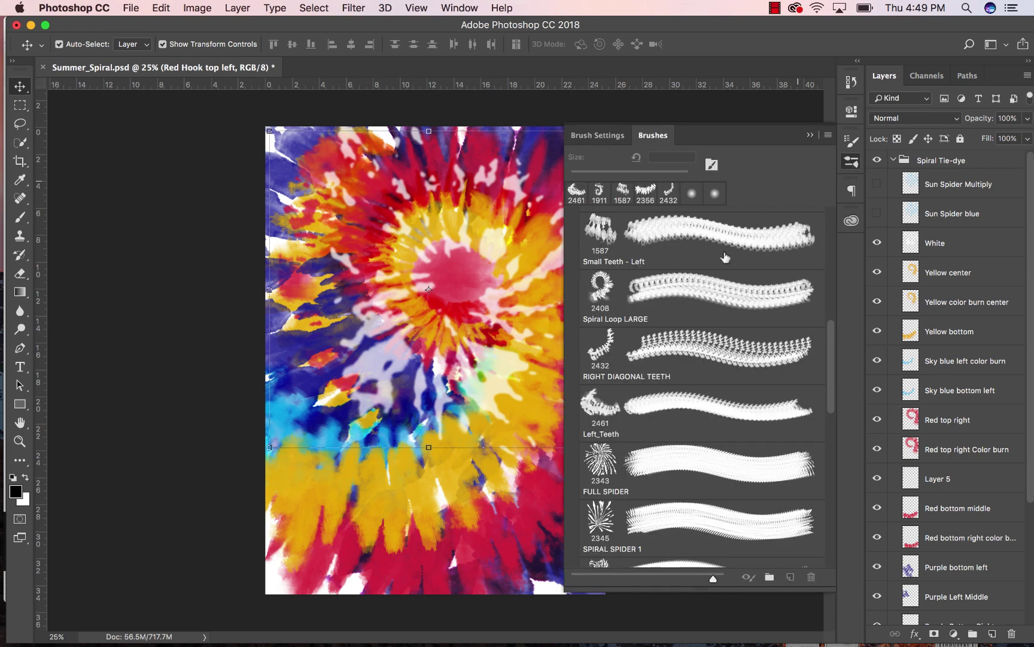
scroll(687, 402, "down", 2)
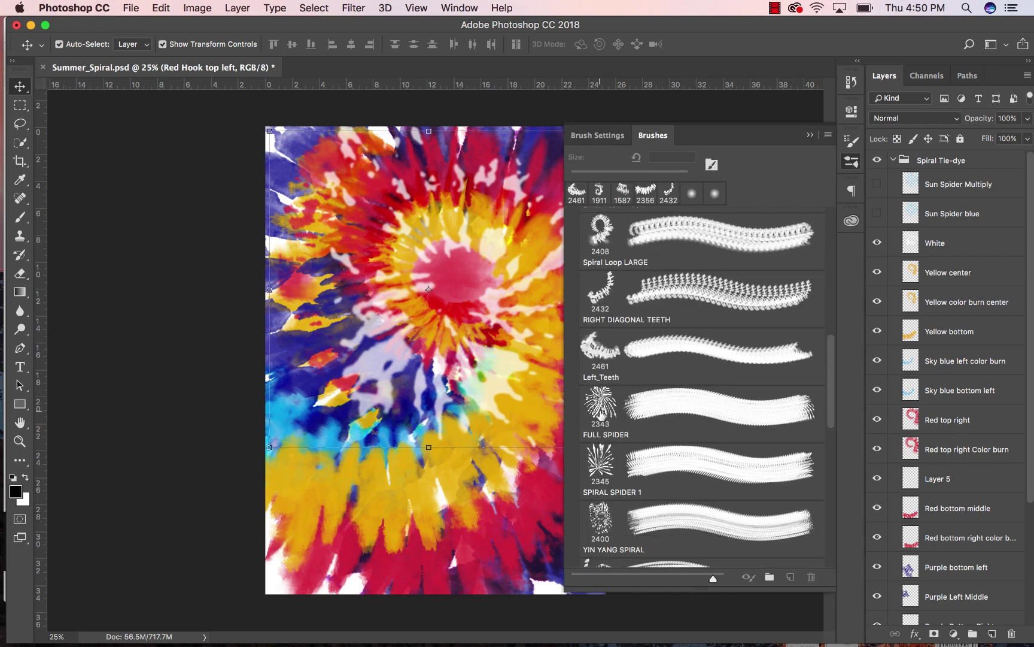
left_click(812, 135)
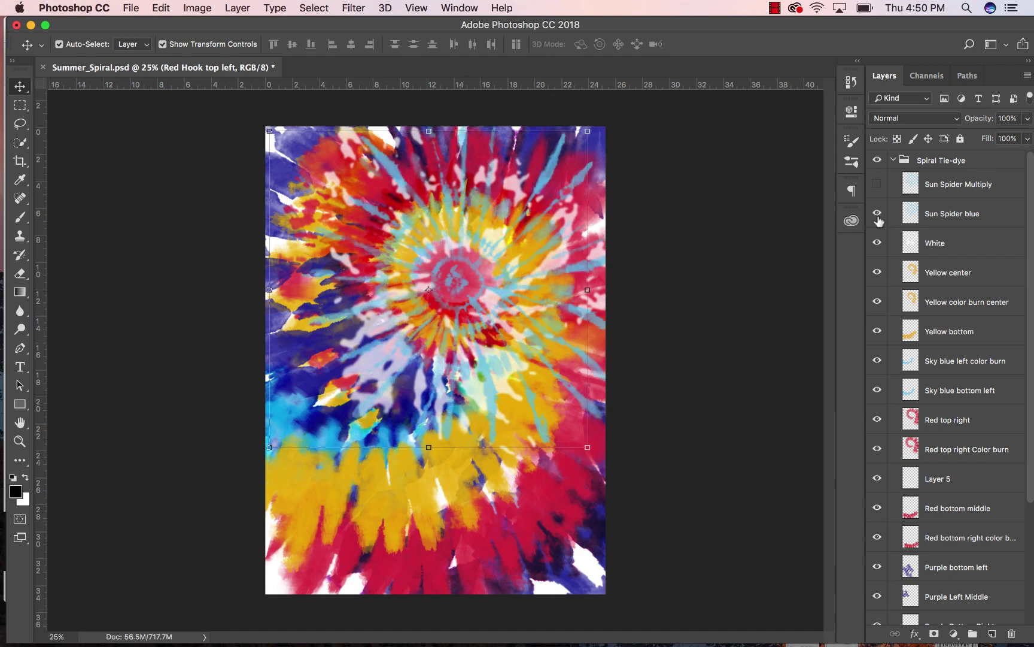
Step: Show the Sun Spider Multiply layer, comparing it on and off, then select the White layer
left_click(875, 184)
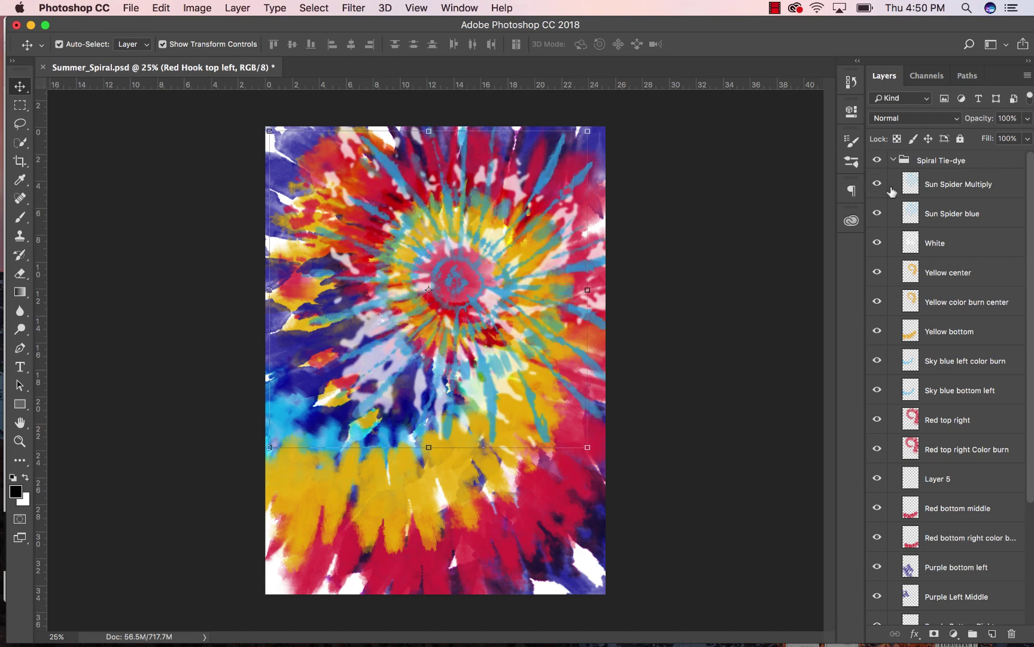
left_click(912, 215)
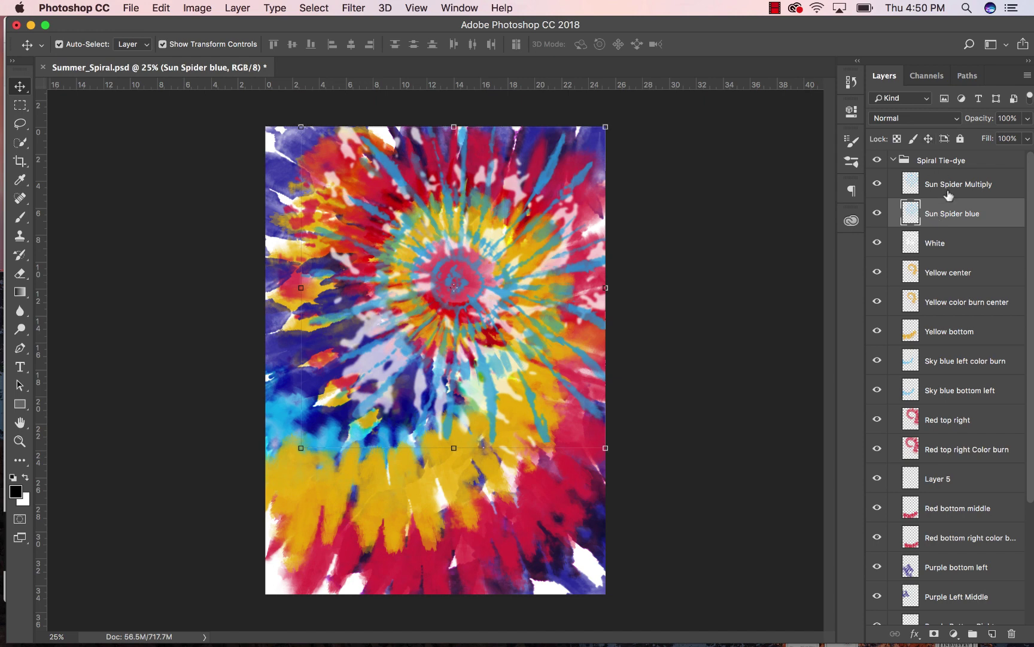
left_click(946, 186)
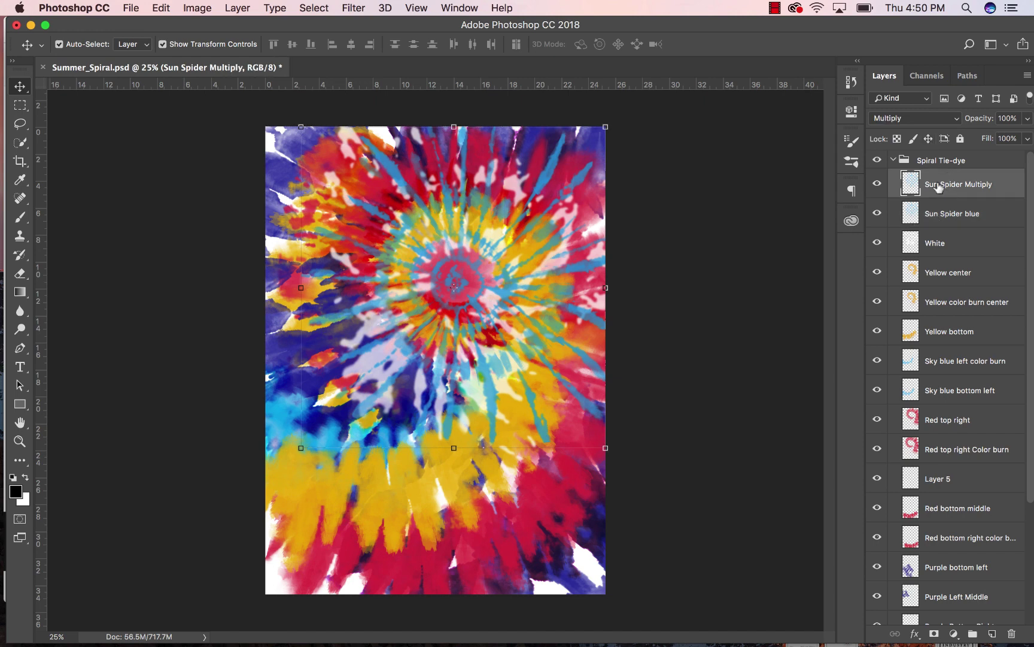
left_click(878, 184)
left_click(878, 184)
left_click(934, 242)
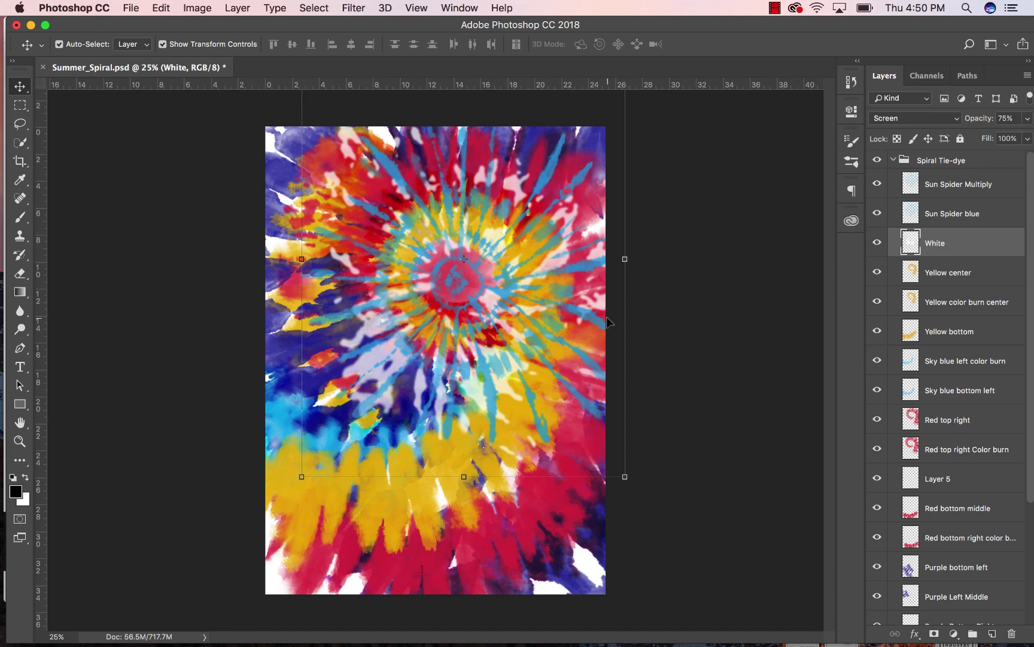
Step: Deselect all layers in the Layers panel
left_click(700, 310)
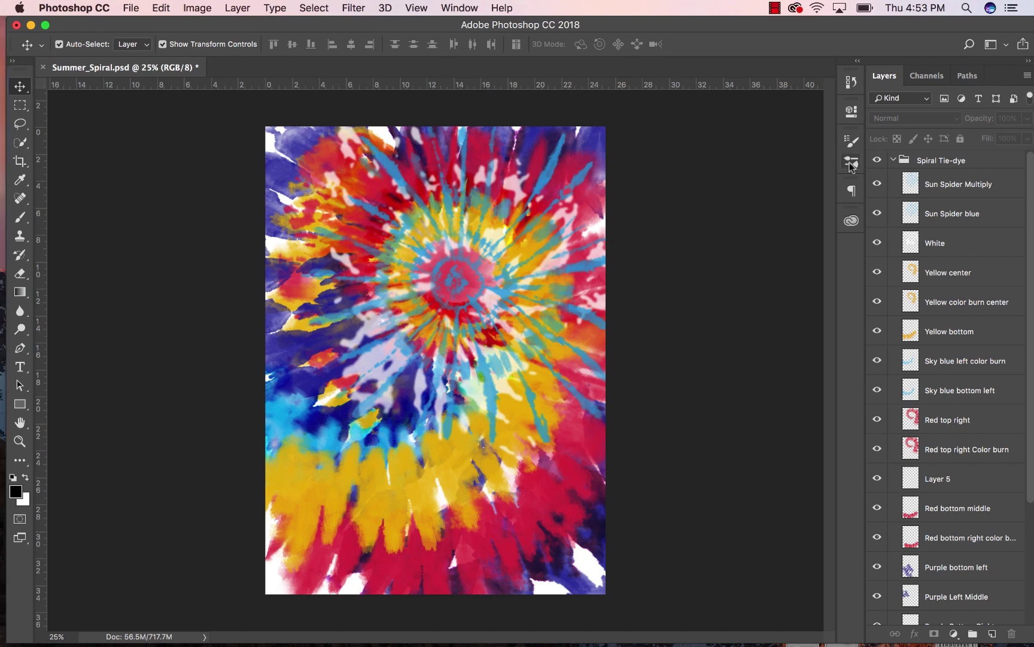
Step: Browse the SpiralBrushes_20-Volume2 presets in the brush library, then close it
left_click(849, 163)
scroll(633, 333, "down", 5)
scroll(633, 334, "up", 8)
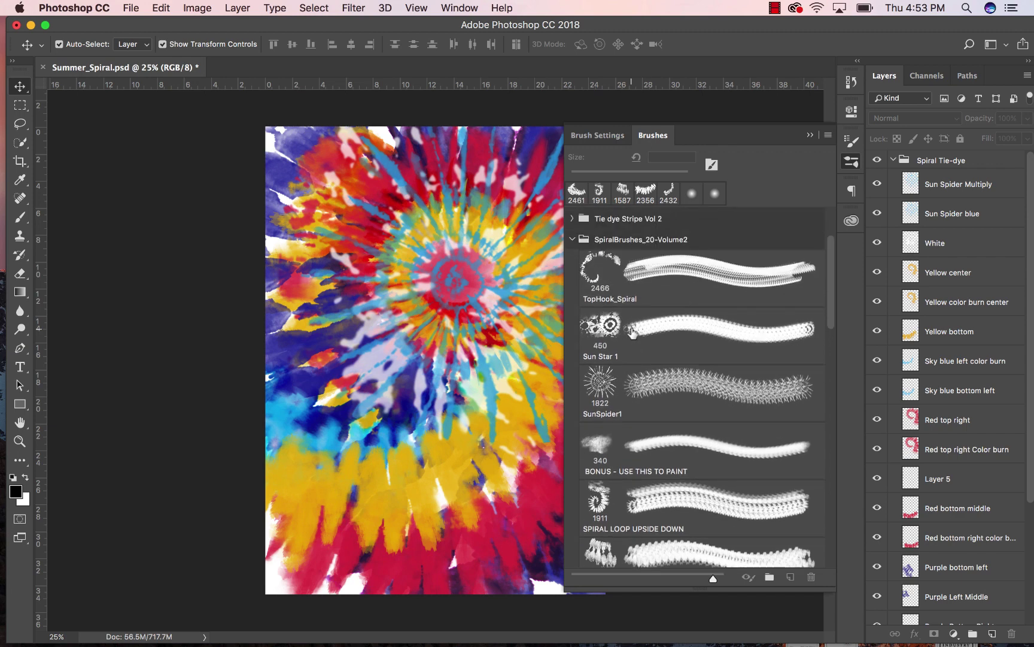
scroll(632, 333, "up", 2)
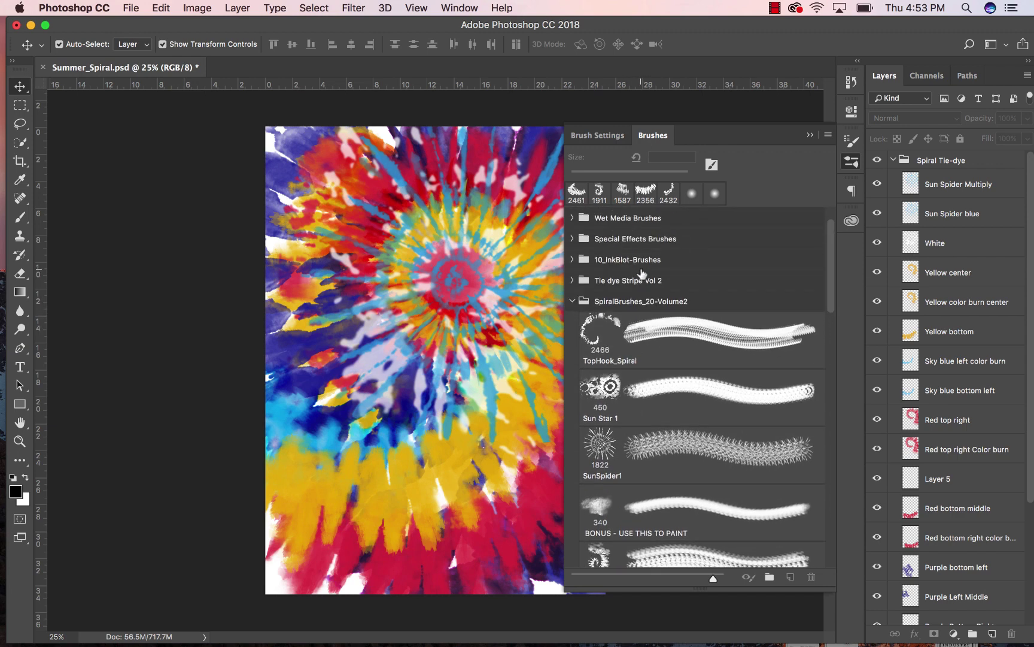
scroll(639, 324, "down", 3)
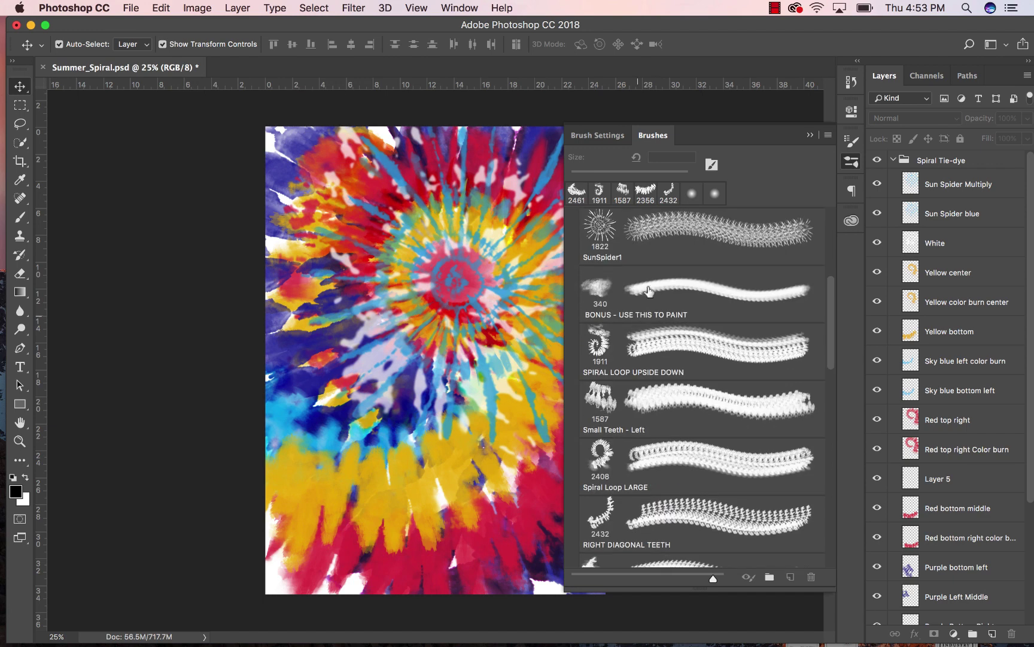
left_click(810, 135)
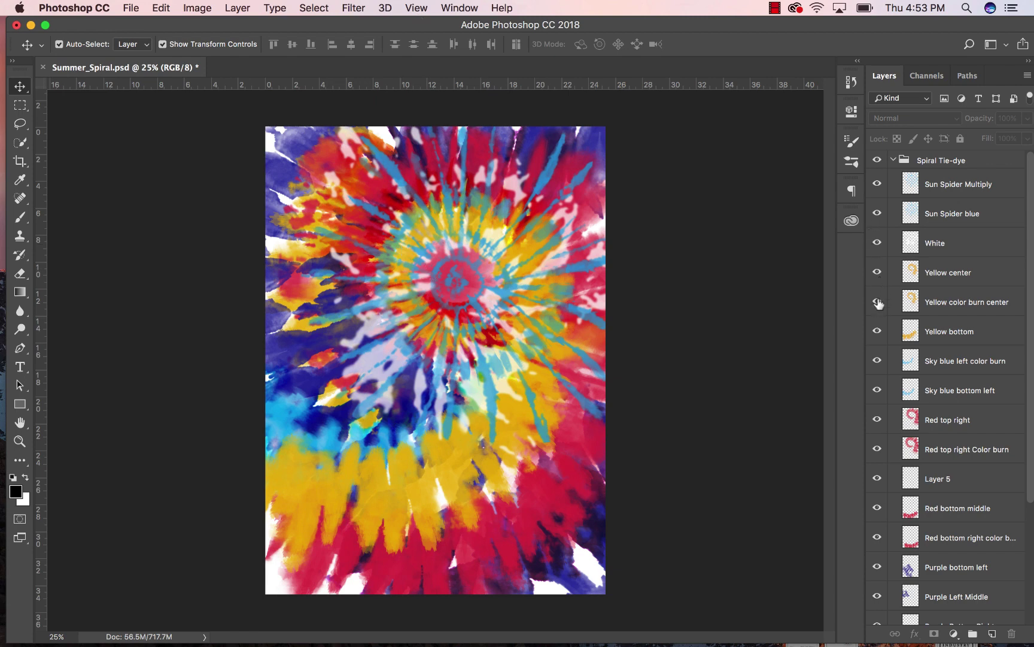
left_click(946, 307)
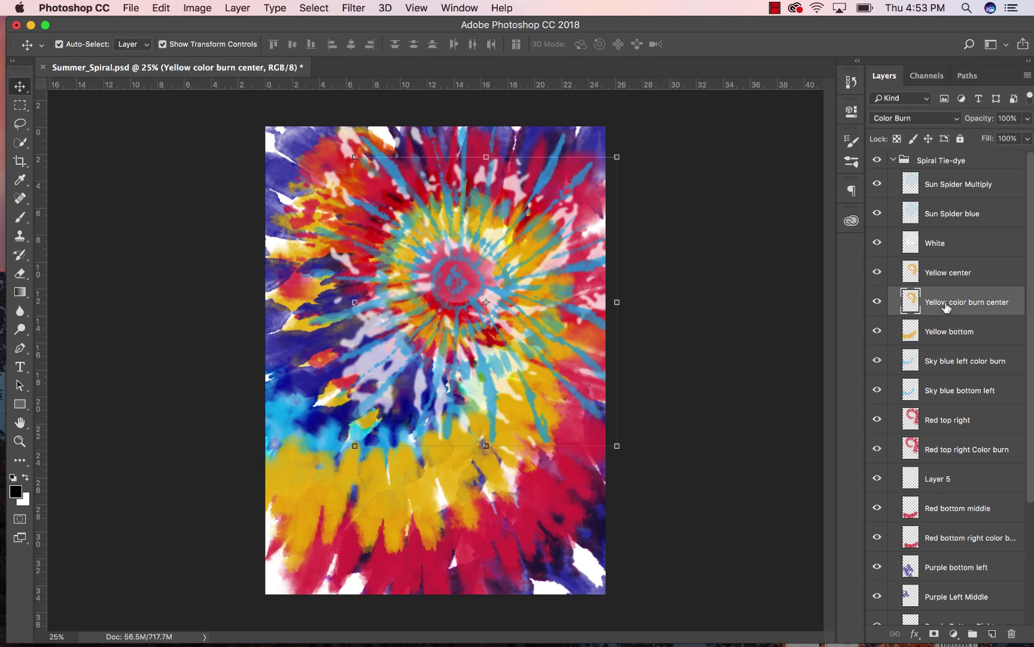
left_click(877, 302)
left_click(878, 301)
left_click(942, 276)
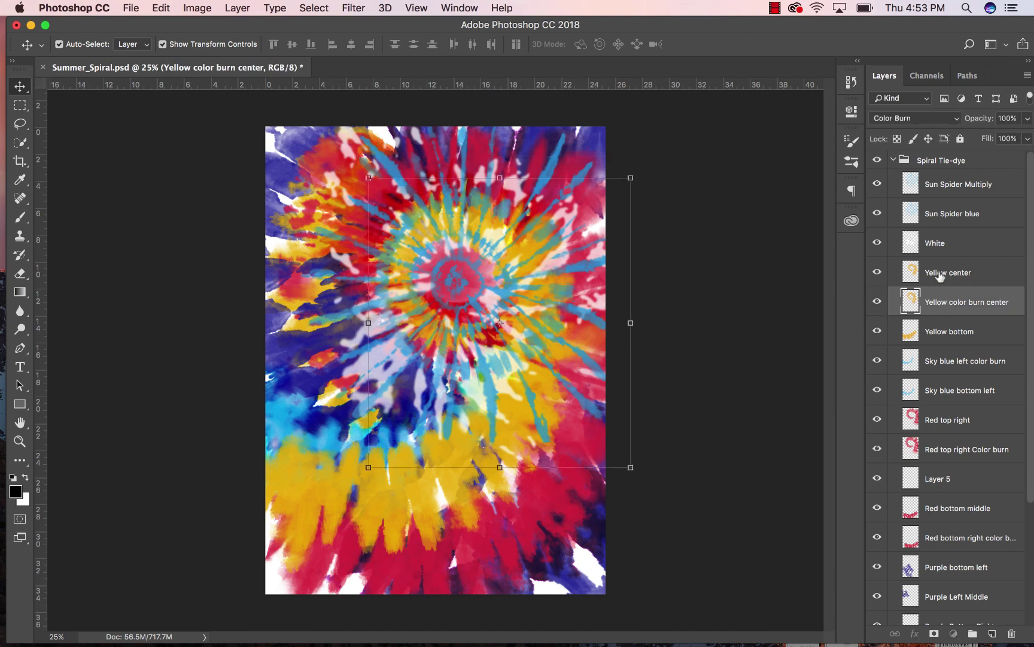
double_click(990, 269)
left_click(489, 375)
left_click(535, 374)
left_click(817, 228)
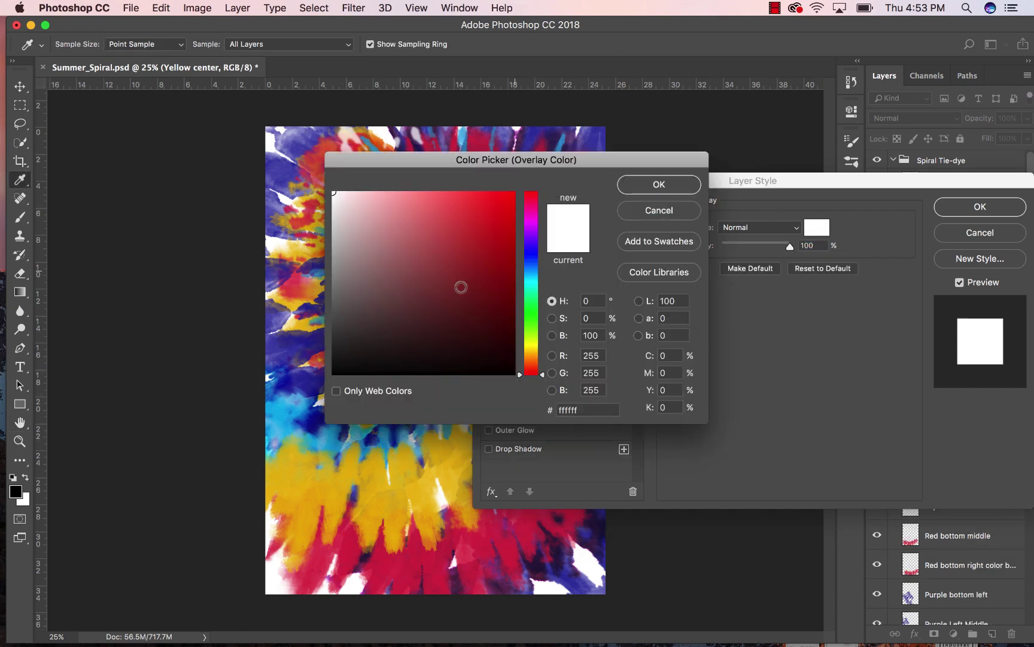
left_click(446, 296)
left_click(666, 184)
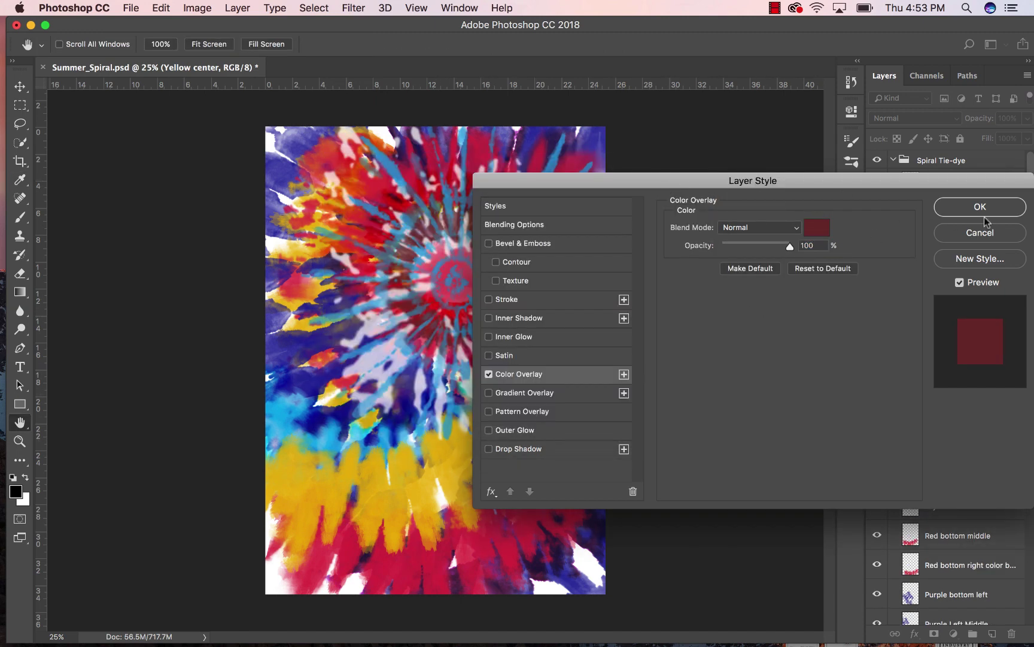
key("super+z")
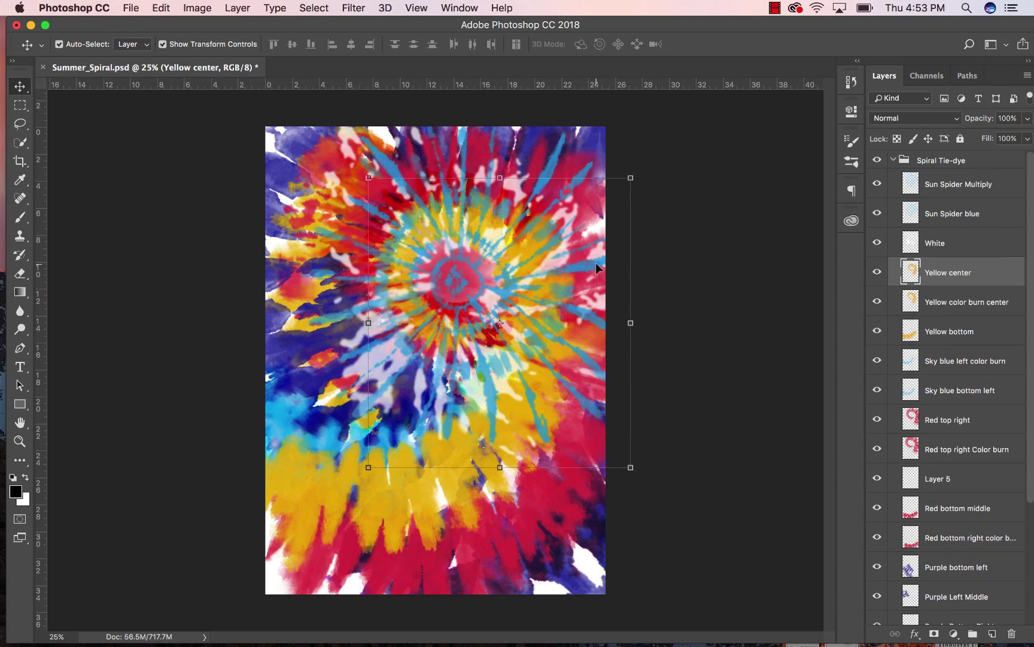